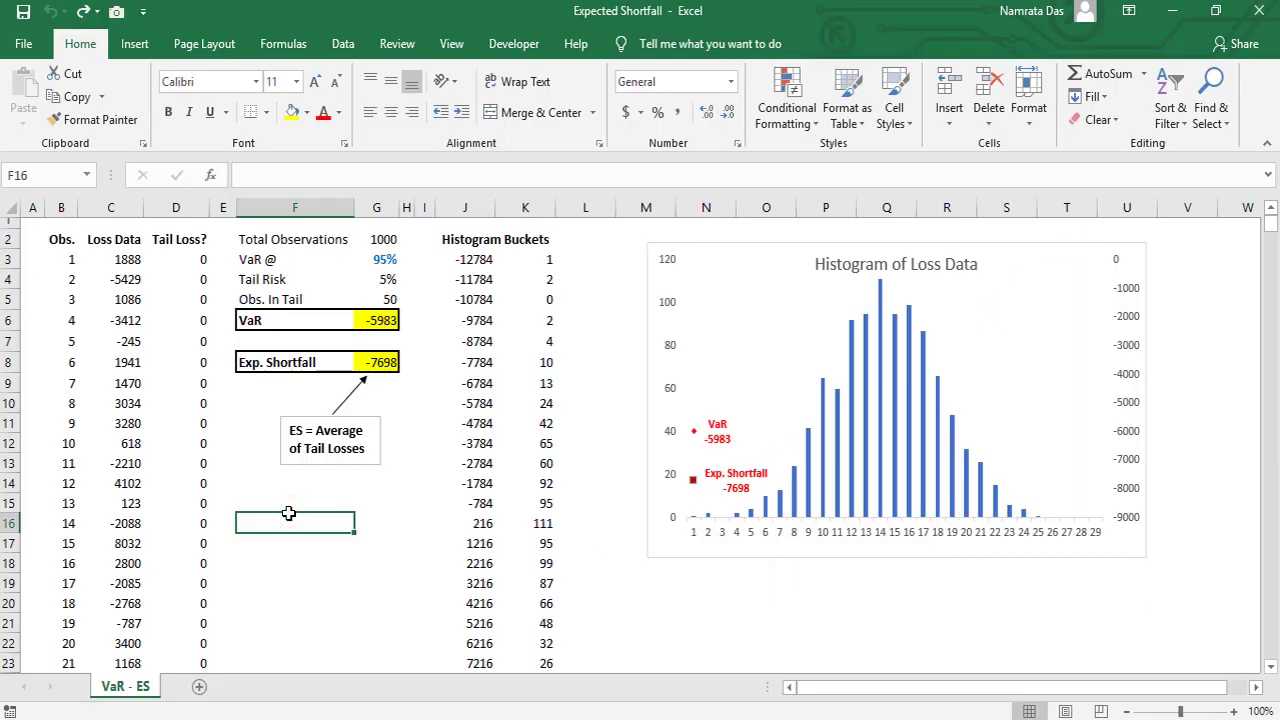
{"action": "left_click", "coordinate": [64, 258]}
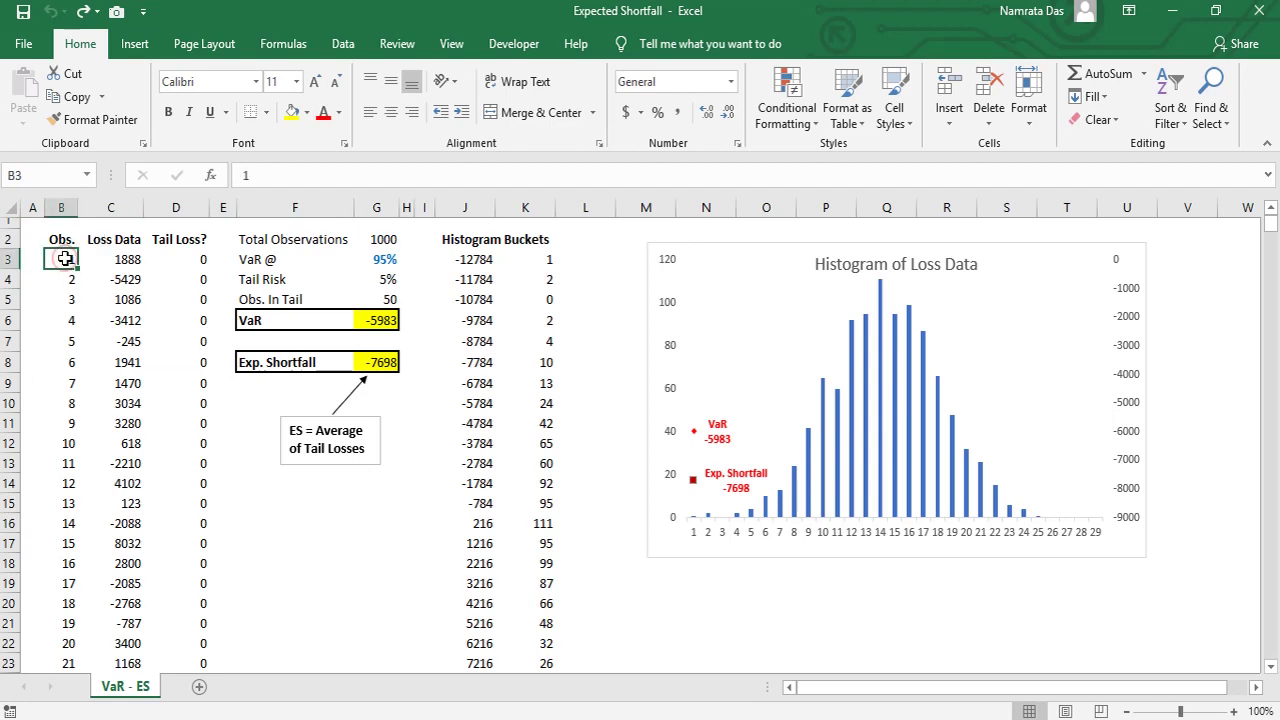
{"action": "key", "text": "ctrl+shift+Down"}
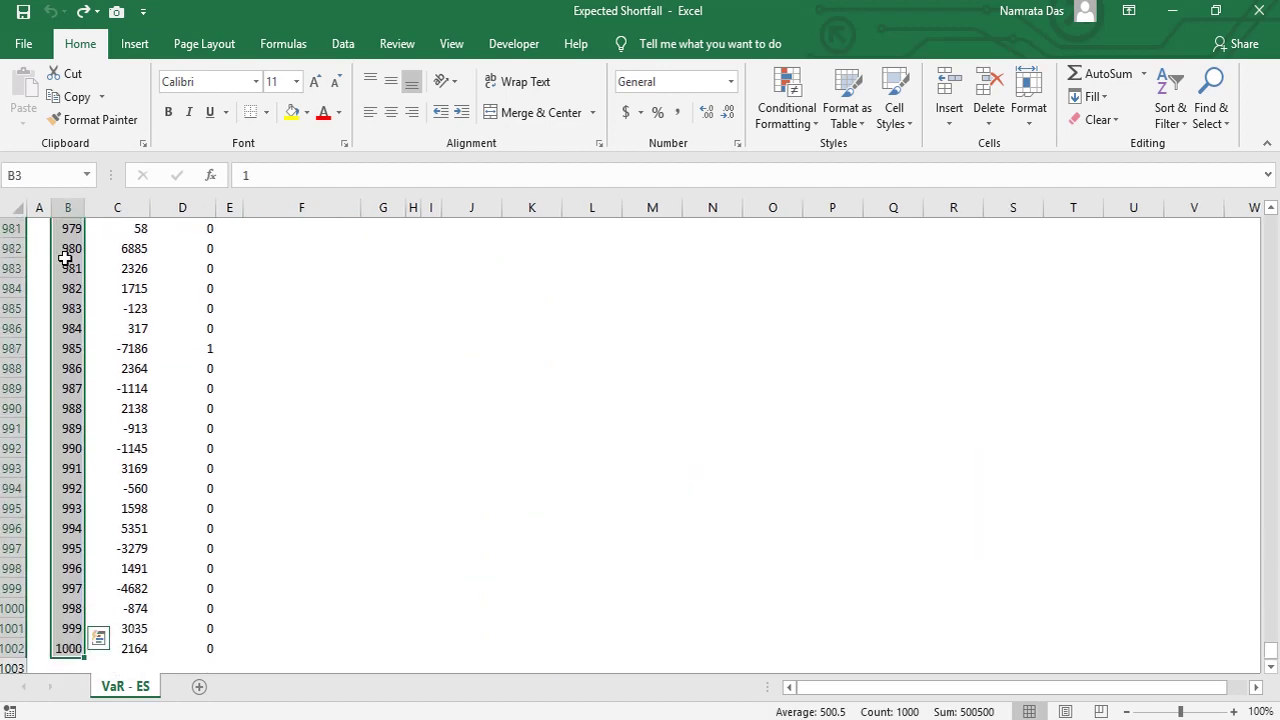
{"action": "key", "text": "Up"}
{"action": "key", "text": "Right"}
{"action": "key", "text": "Right"}
{"action": "key", "text": "Right"}
{"action": "key", "text": "Right"}
{"action": "key", "text": "Right"}
{"action": "key", "text": "Right"}
{"action": "key", "text": "Right"}
{"action": "key", "text": "Left"}
{"action": "key", "text": "Left"}
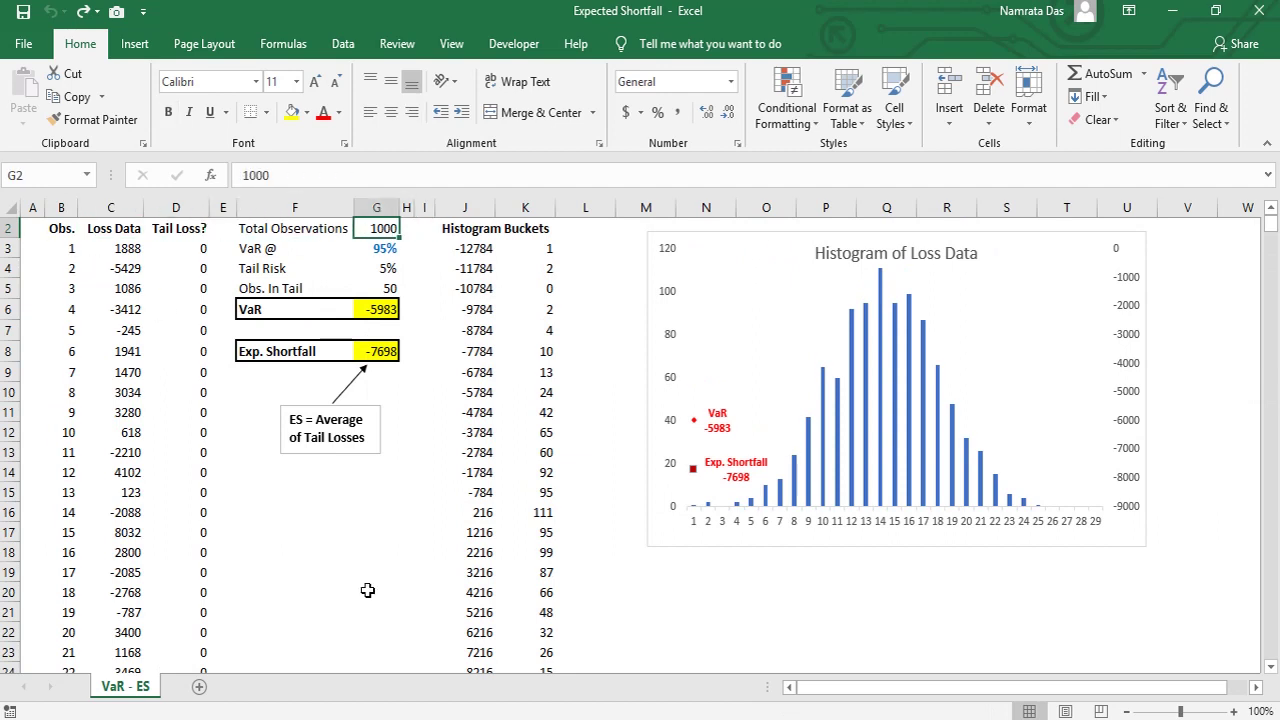
{"action": "scroll", "coordinate": [368, 590], "scroll_direction": "up", "scroll_amount": 1}
{"action": "left_click", "coordinate": [385, 259]}
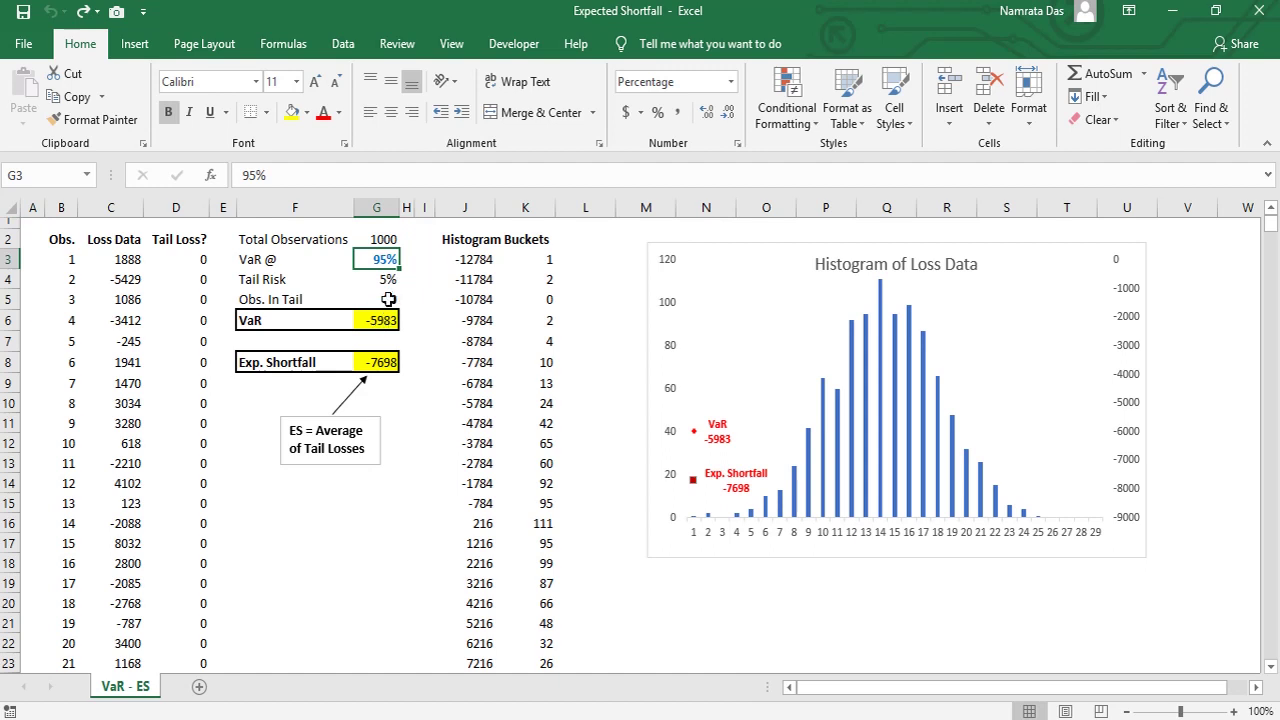
{"action": "left_click", "coordinate": [385, 299]}
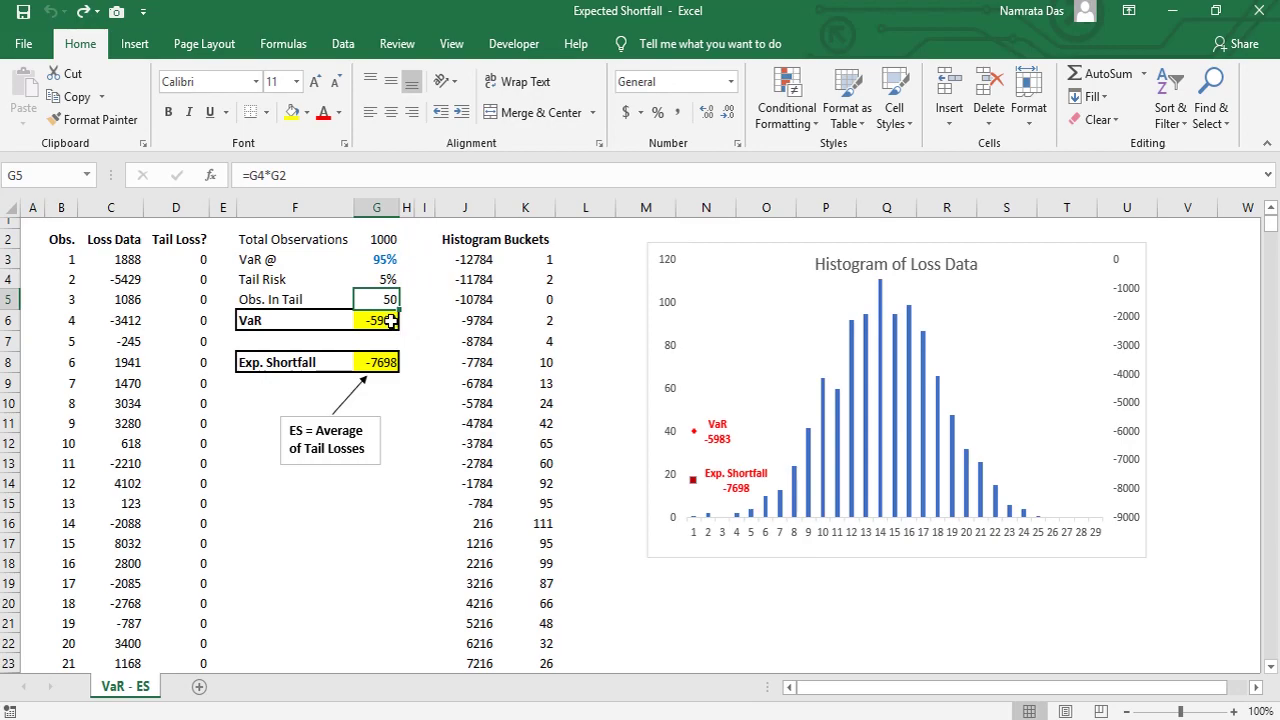
{"action": "left_click", "coordinate": [394, 326]}
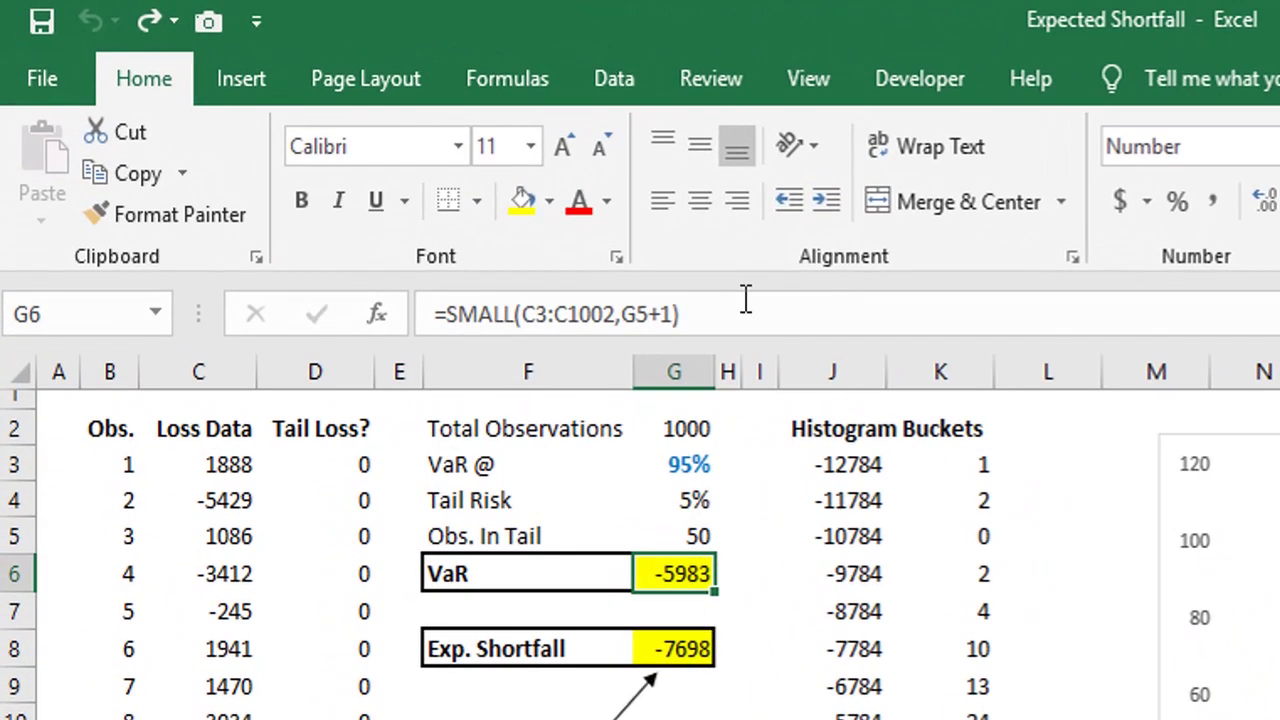
{"action": "left_click", "coordinate": [719, 297]}
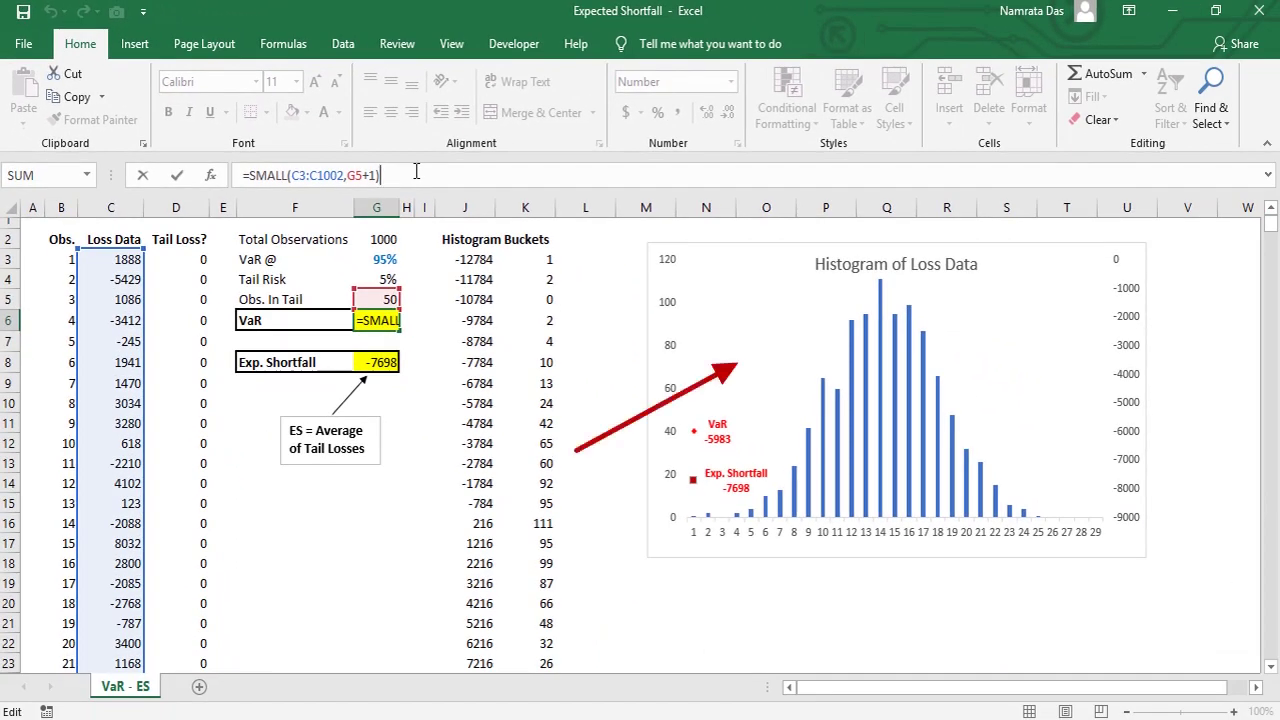
{"action": "key", "text": "Escape"}
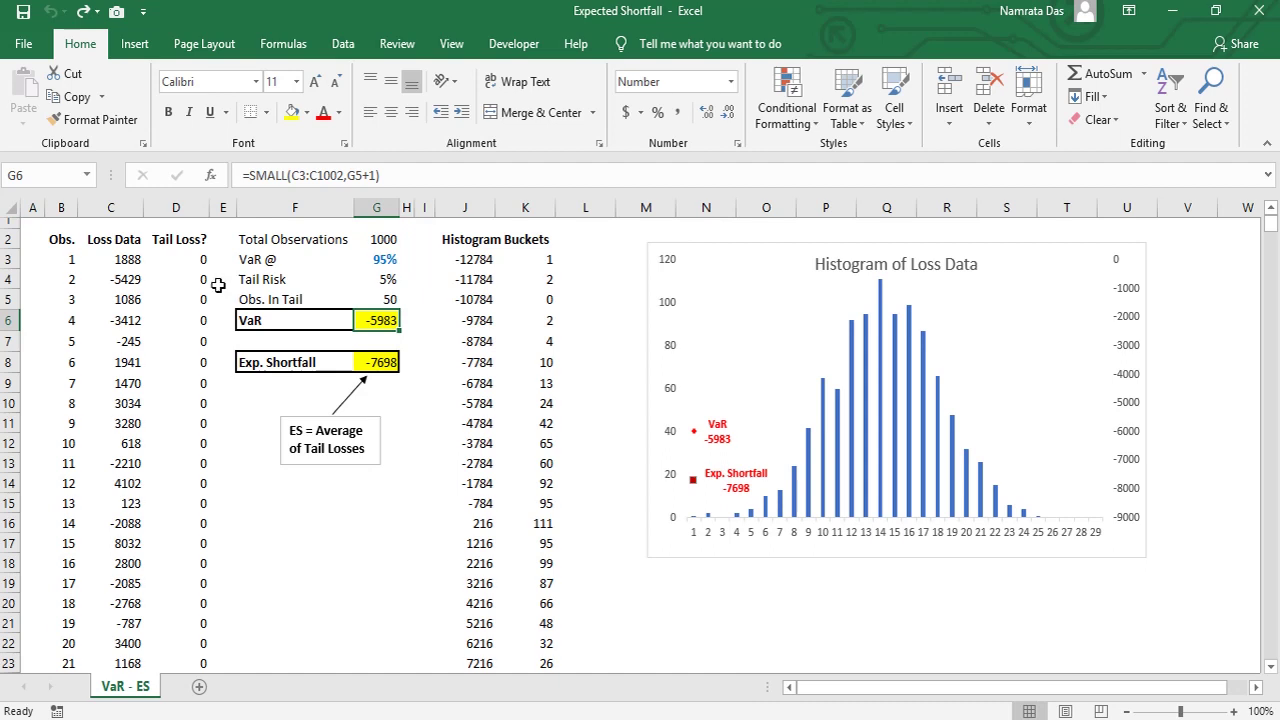
- Inspect the Tail Loss? flag formulas =IF(C<$G$6,1,0) in D3 and D6, recalculating the random losses
{"action": "left_click", "coordinate": [201, 261]}
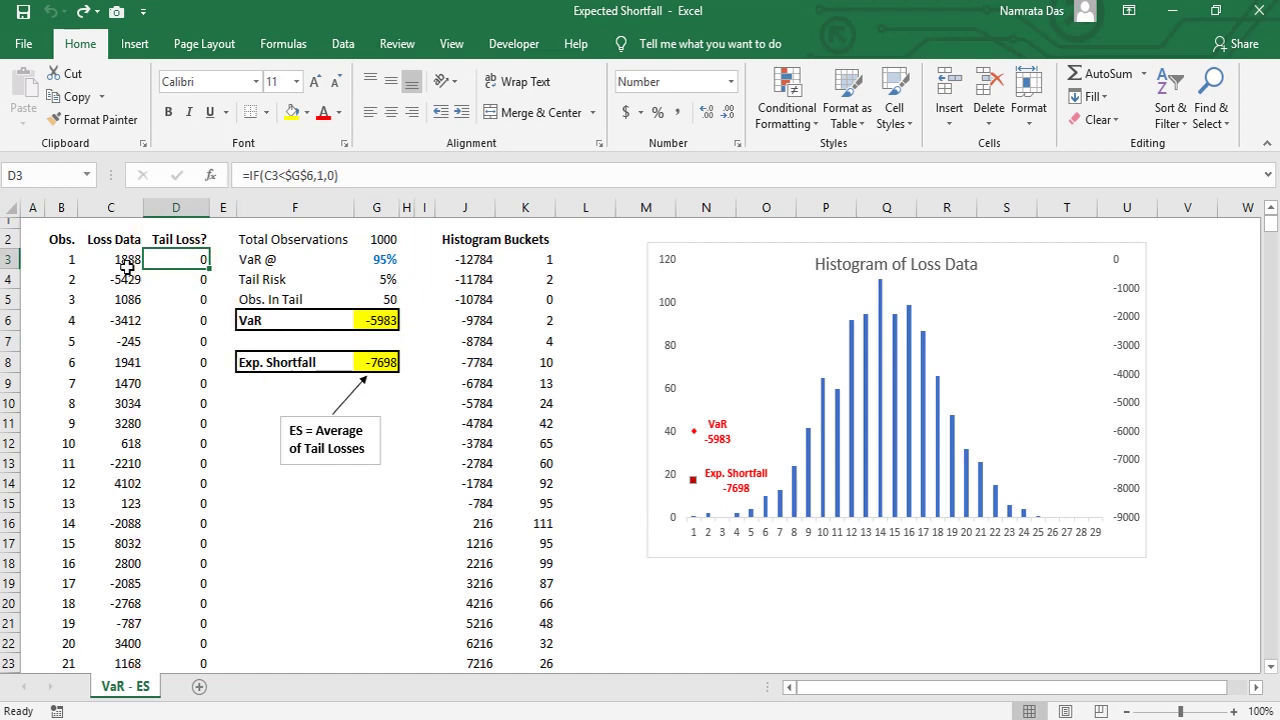
{"action": "left_click", "coordinate": [375, 175]}
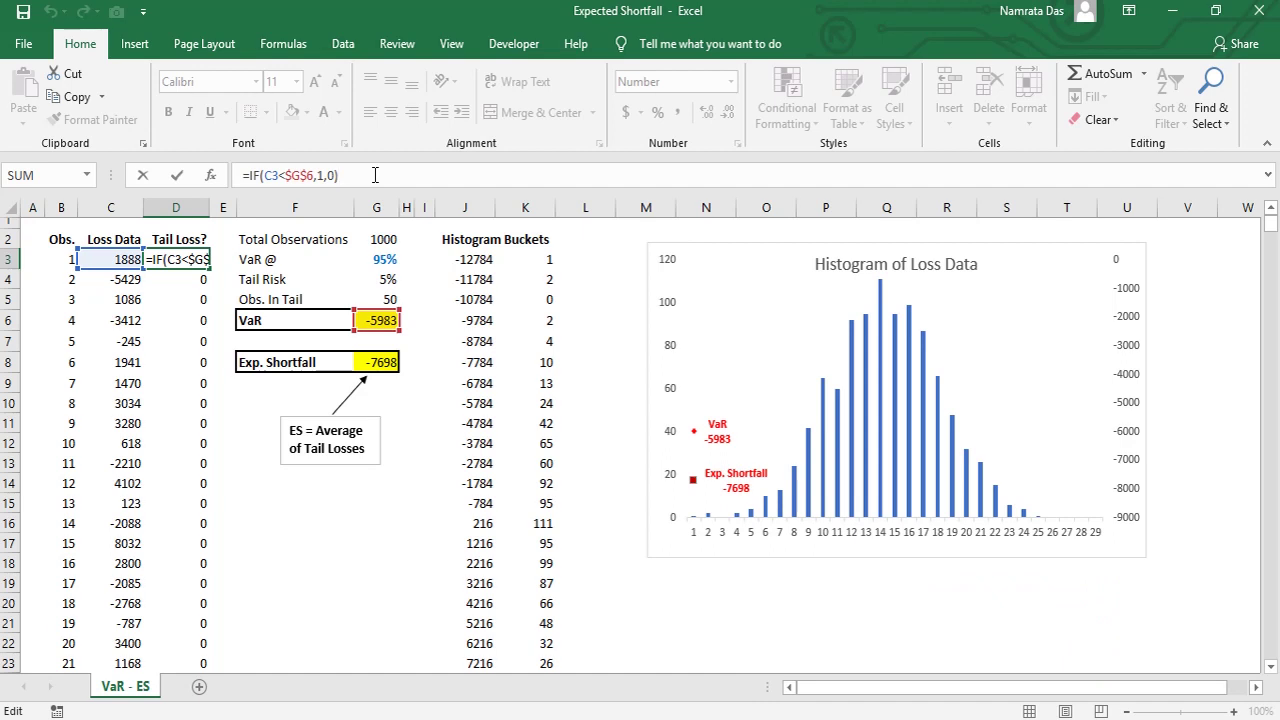
{"action": "key", "text": "Return"}
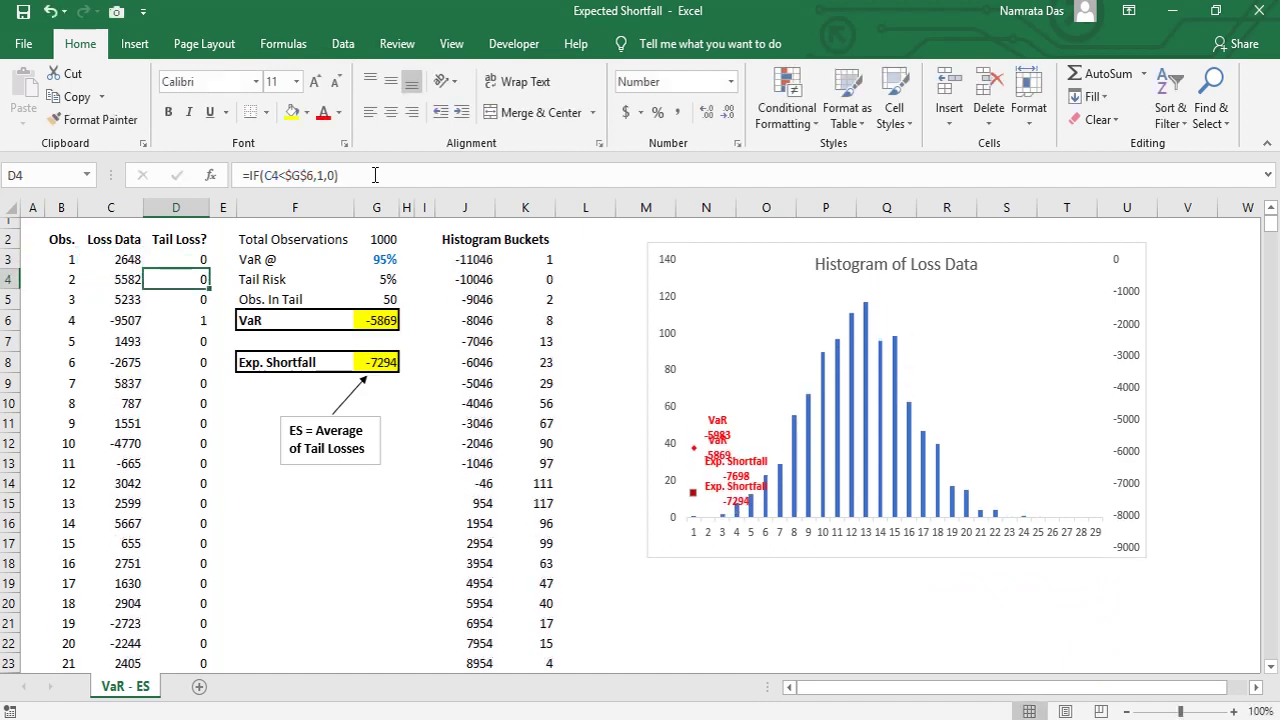
{"action": "key", "text": "Down"}
{"action": "key", "text": "Down"}
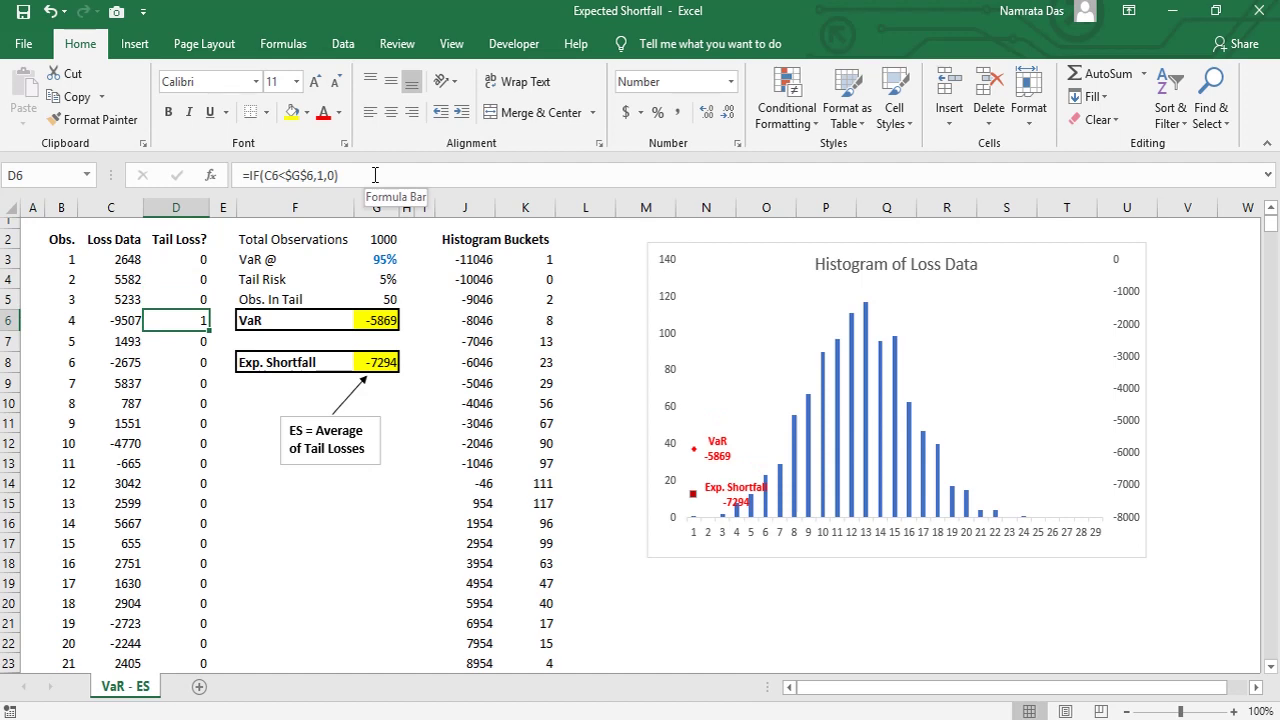
{"action": "left_click", "coordinate": [375, 175]}
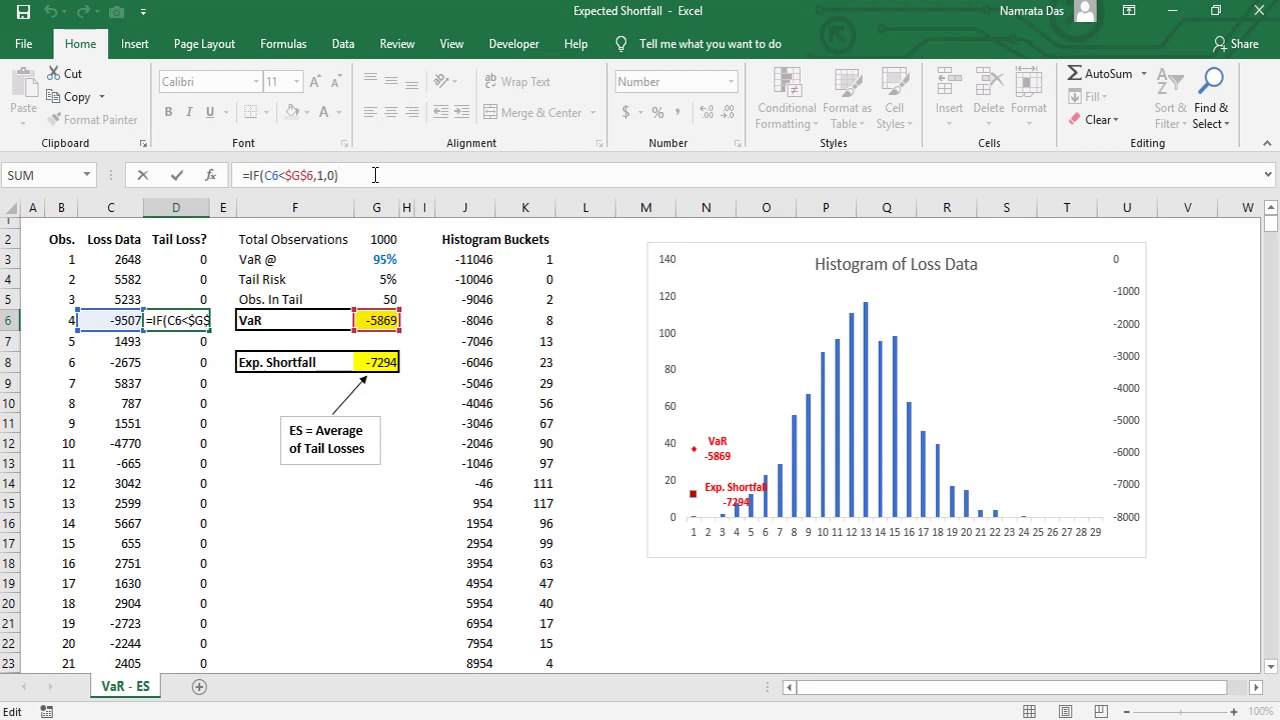
- Review the C7 loss formula =NORM.S.INV(RAND())*3500 and the D7 flag formula without changing them
{"action": "key", "text": "Return"}
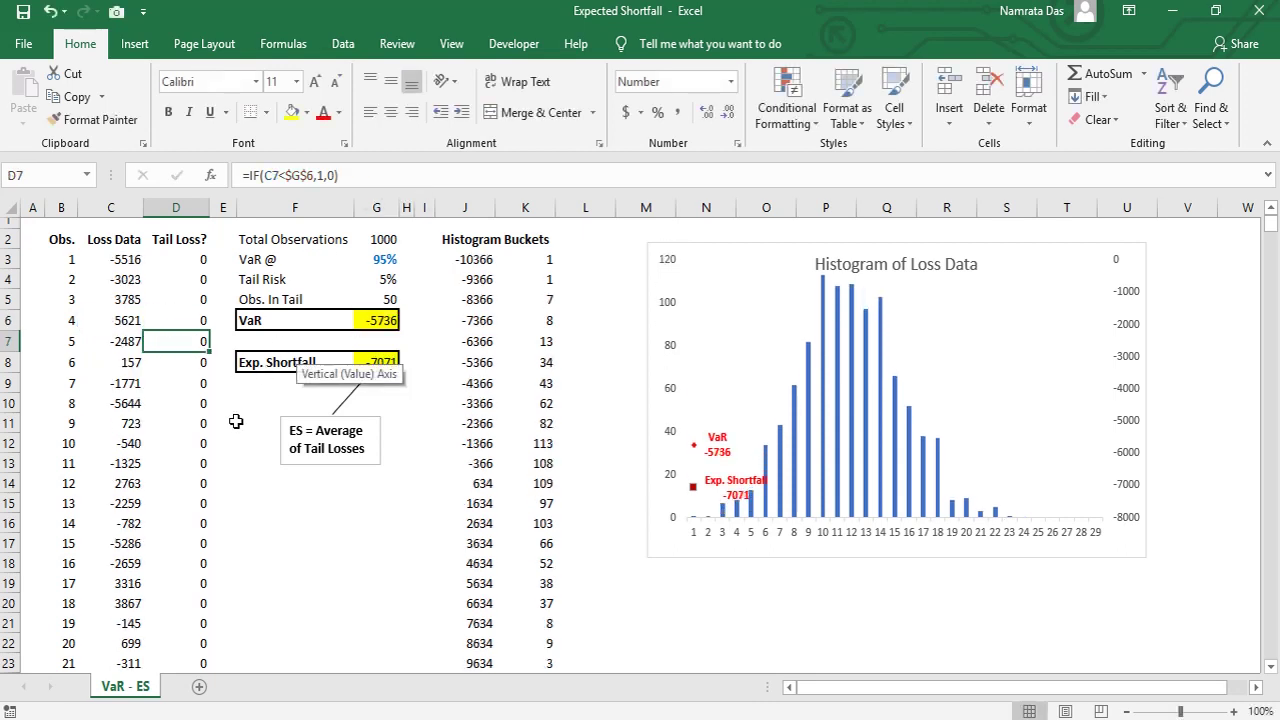
{"action": "left_click", "coordinate": [124, 344]}
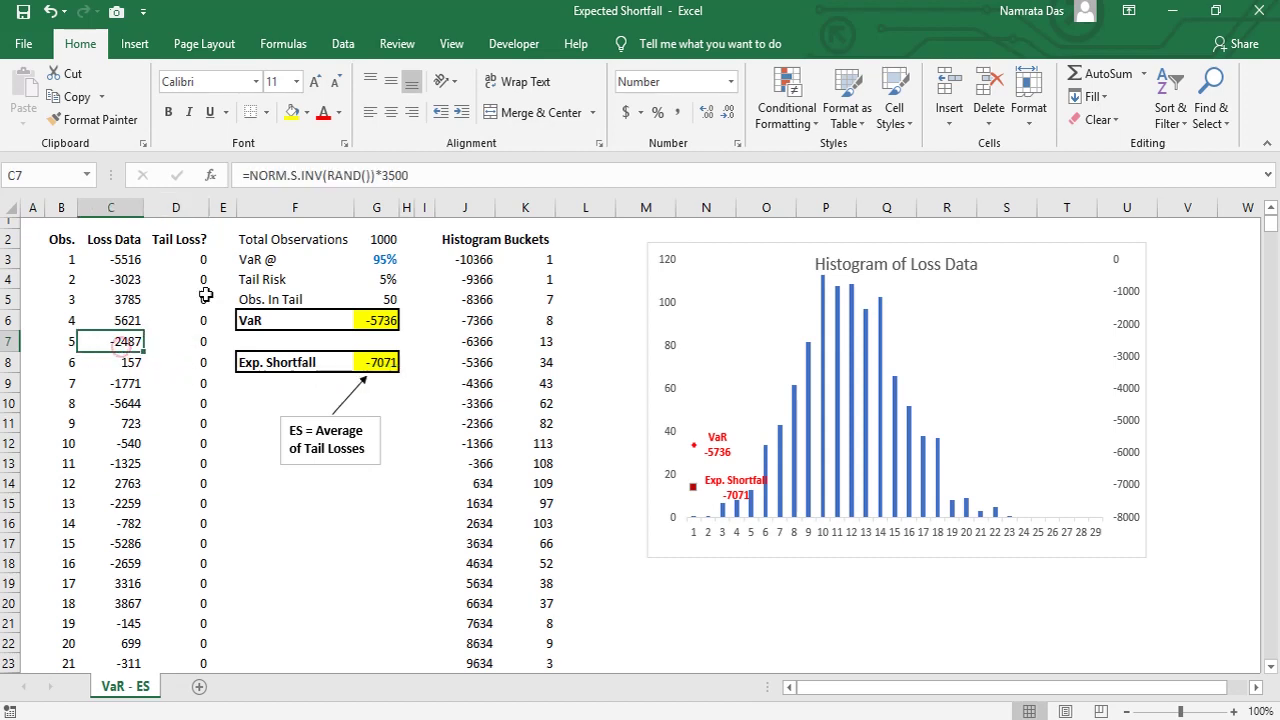
{"action": "left_click", "coordinate": [436, 175]}
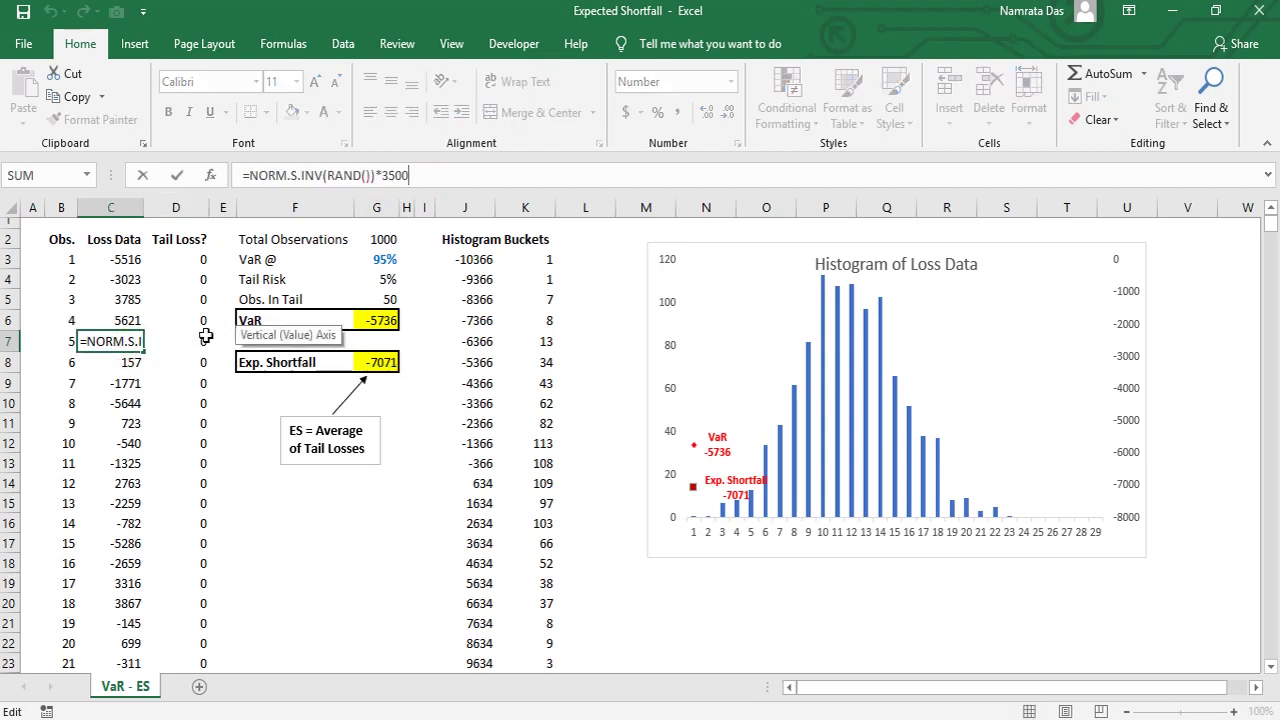
{"action": "key", "text": "Escape"}
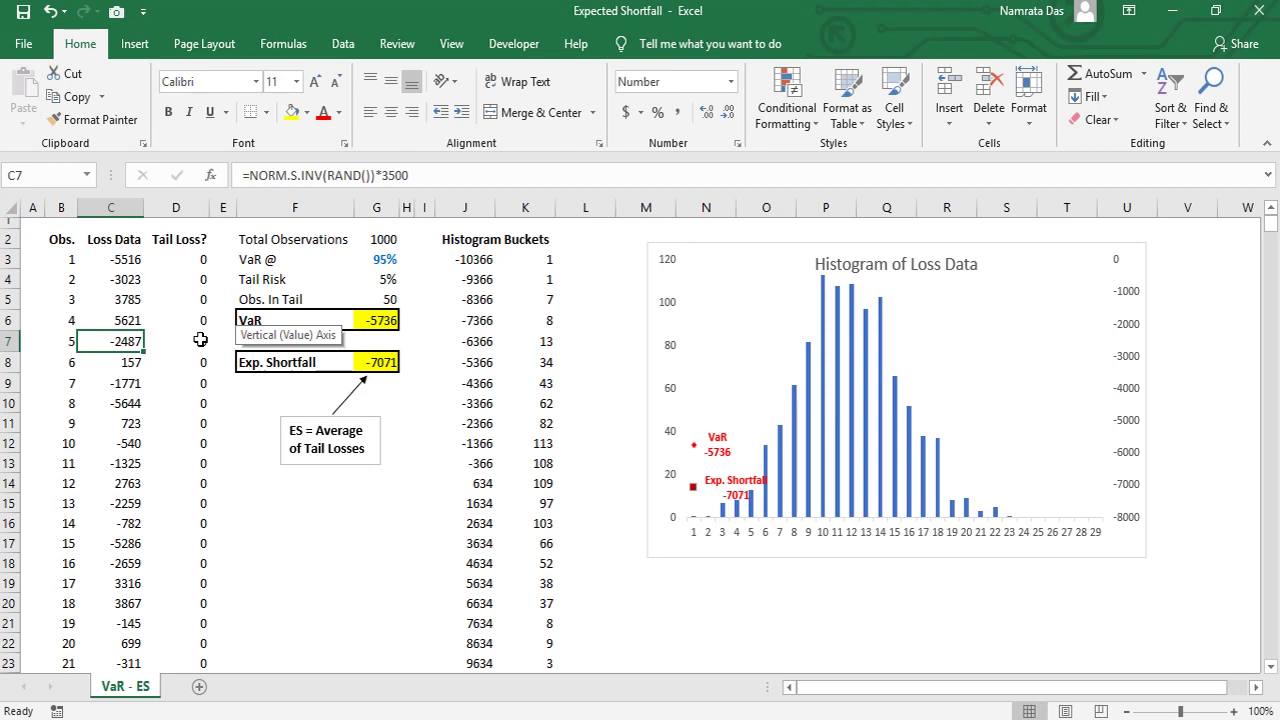
{"action": "left_click", "coordinate": [200, 340]}
{"action": "double_click", "coordinate": [200, 340]}
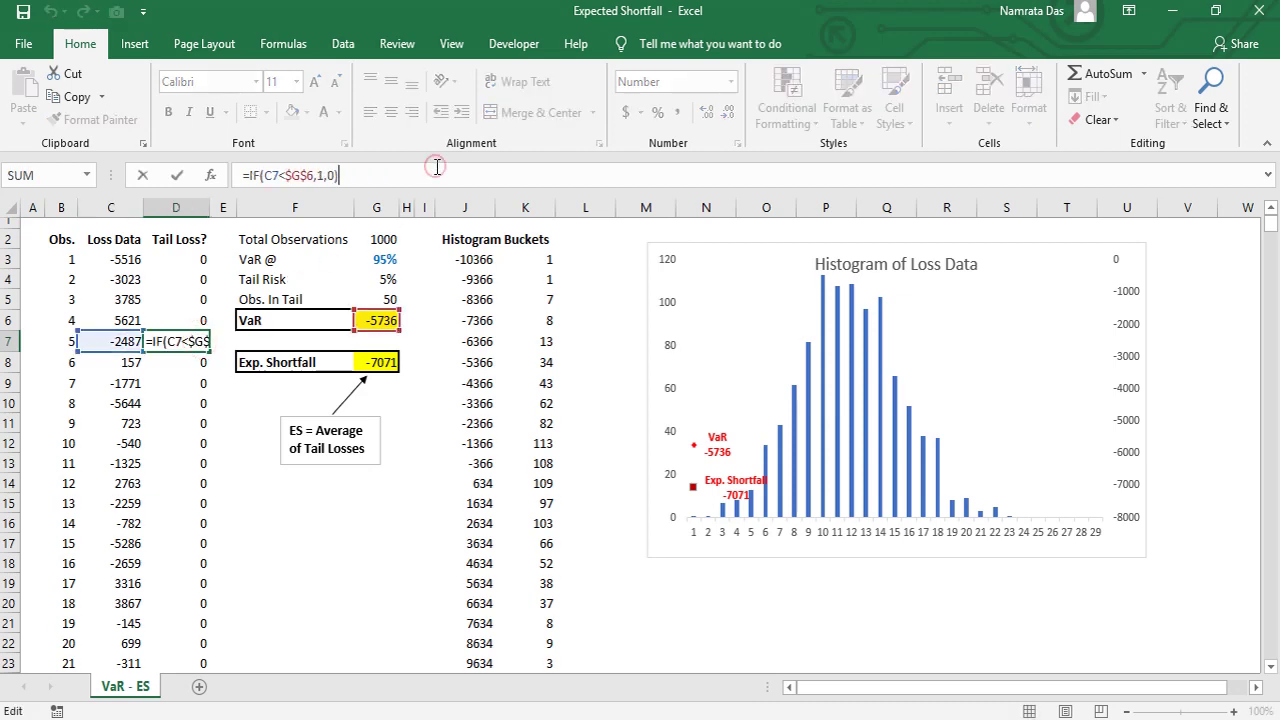
{"action": "key", "text": "Return"}
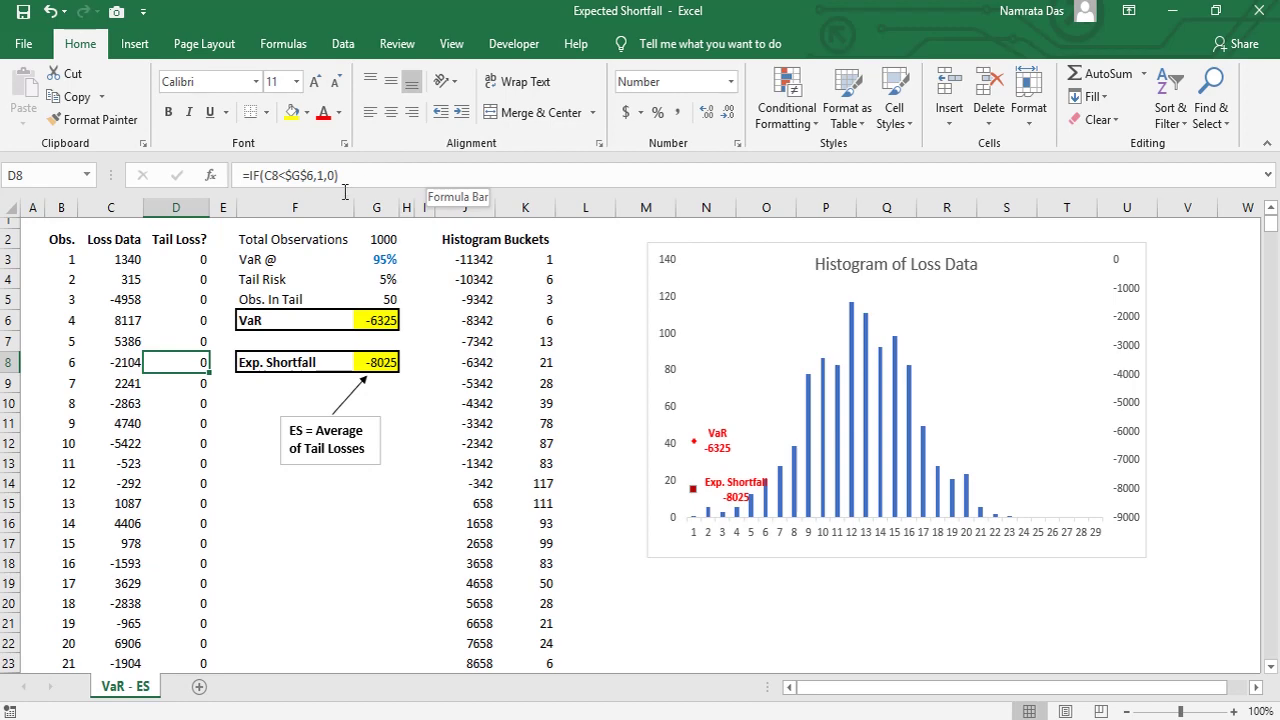
- Check the tail-loss flags at rows 52 and 58
{"action": "scroll", "coordinate": [195, 590], "scroll_direction": "down", "scroll_amount": 12}
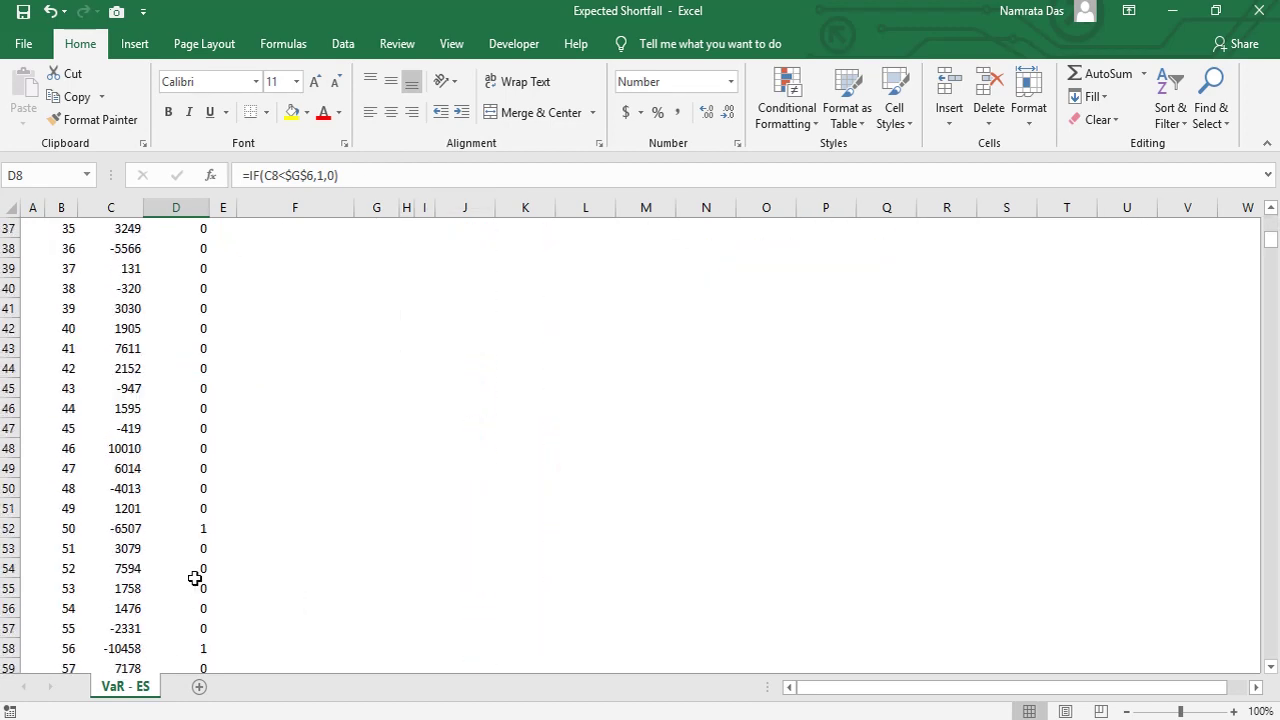
{"action": "left_click", "coordinate": [191, 528]}
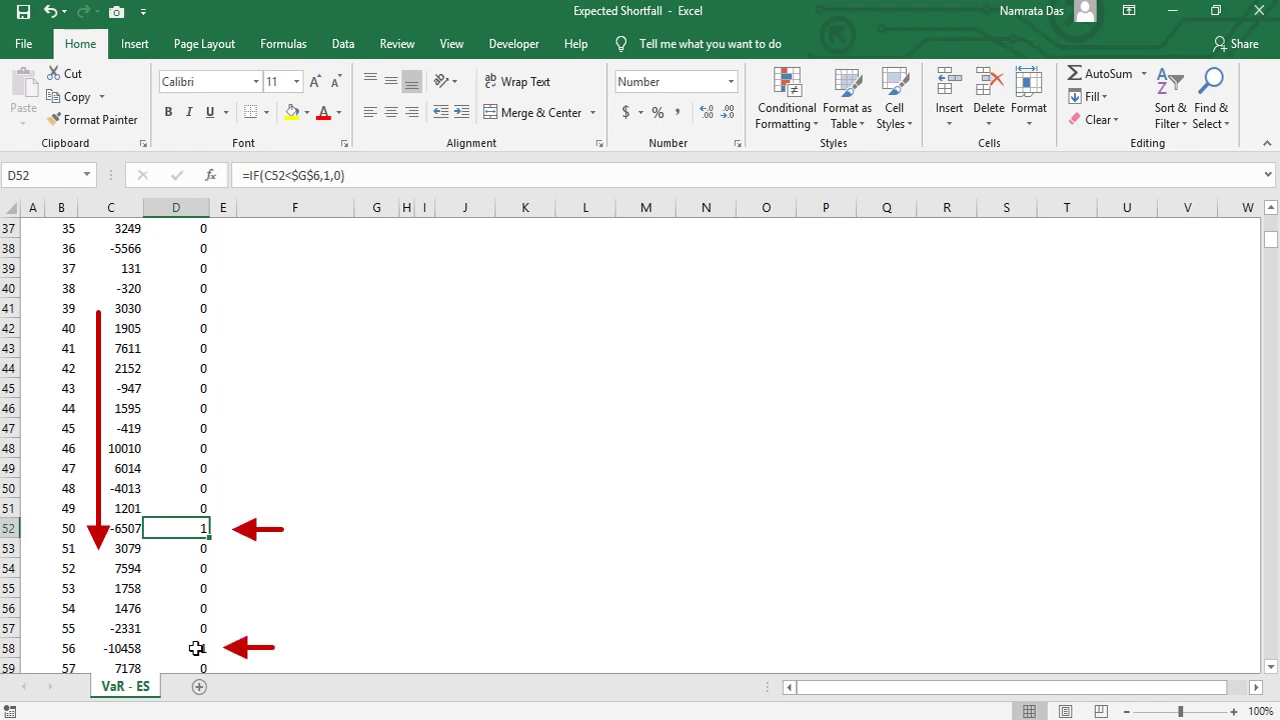
{"action": "left_click", "coordinate": [196, 648]}
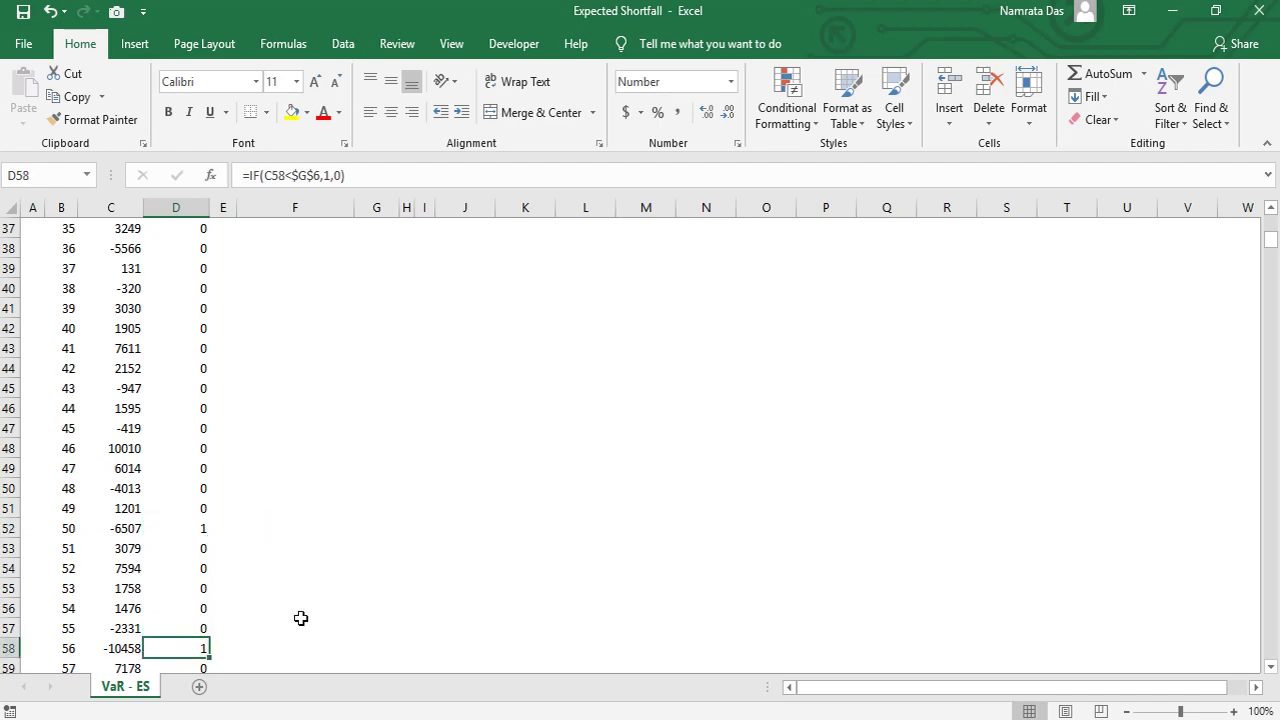
{"action": "scroll", "coordinate": [300, 617], "scroll_direction": "up", "scroll_amount": 6}
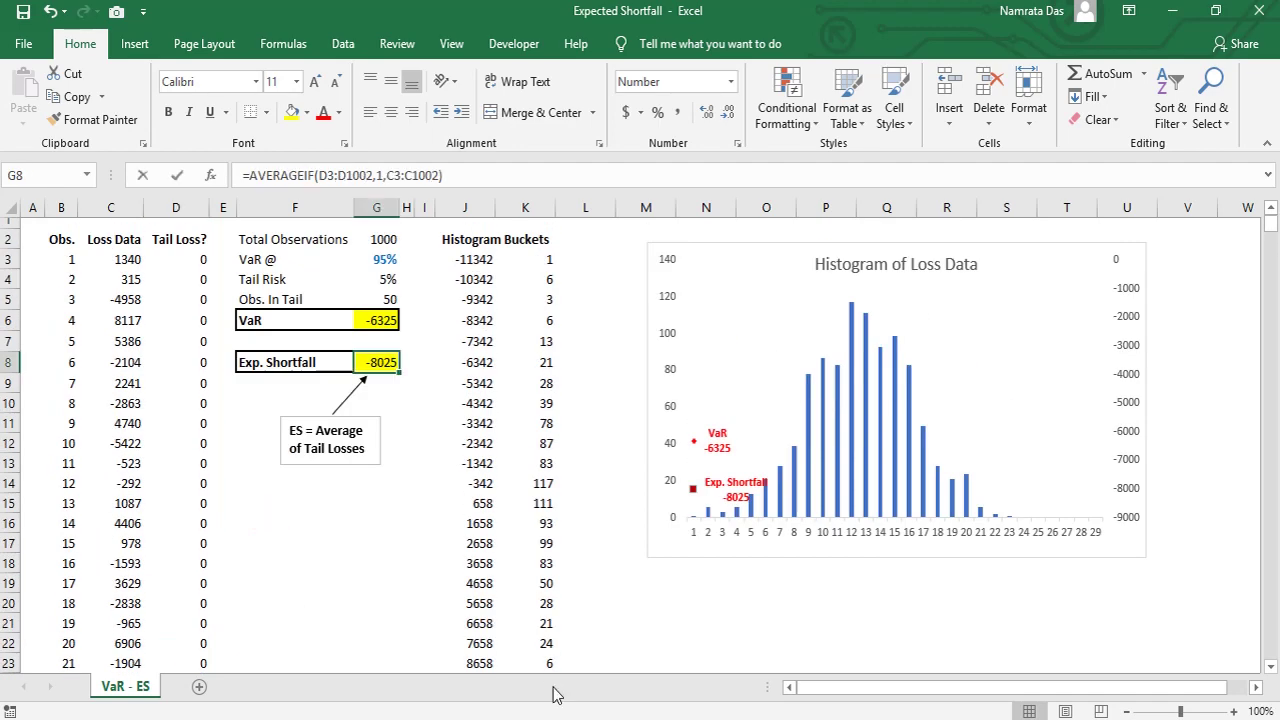
- Start an AVERAGEIF in G8 using the Tail Loss? flags D3:D1002 as the range
{"action": "type", "text": "=ave"}
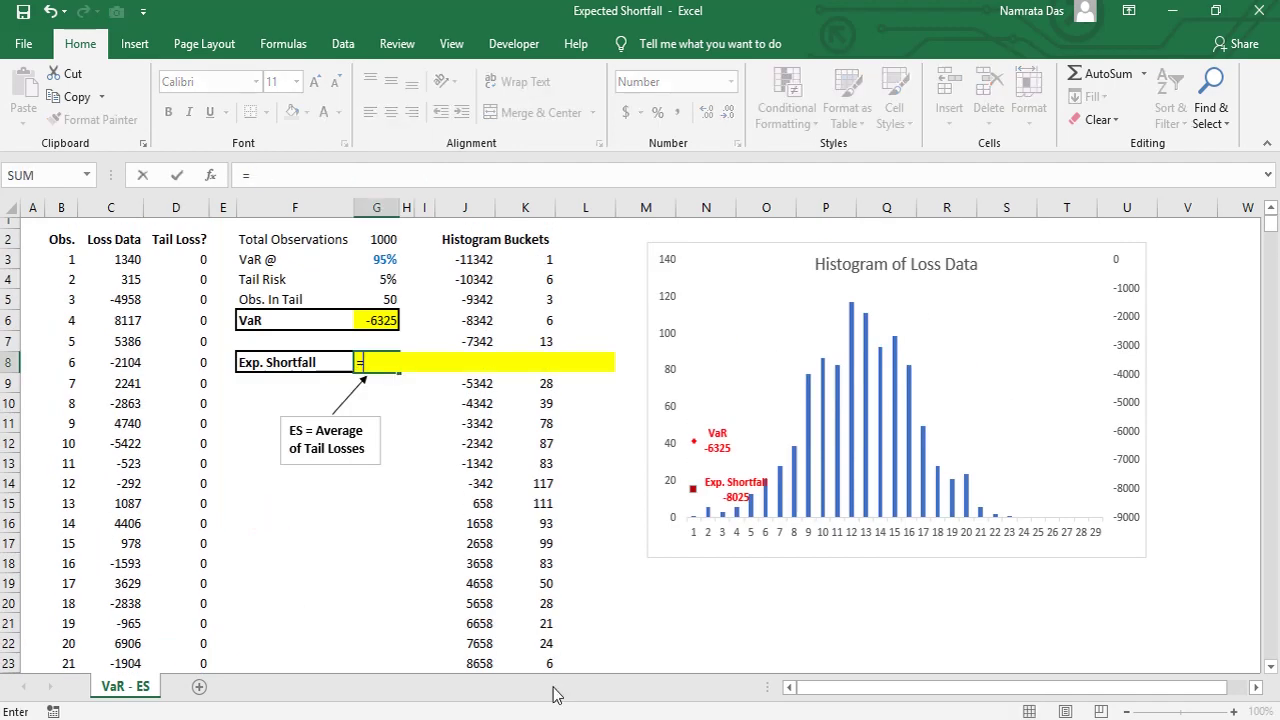
{"action": "key", "text": "Down"}
{"action": "key", "text": "Down"}
{"action": "key", "text": "Down"}
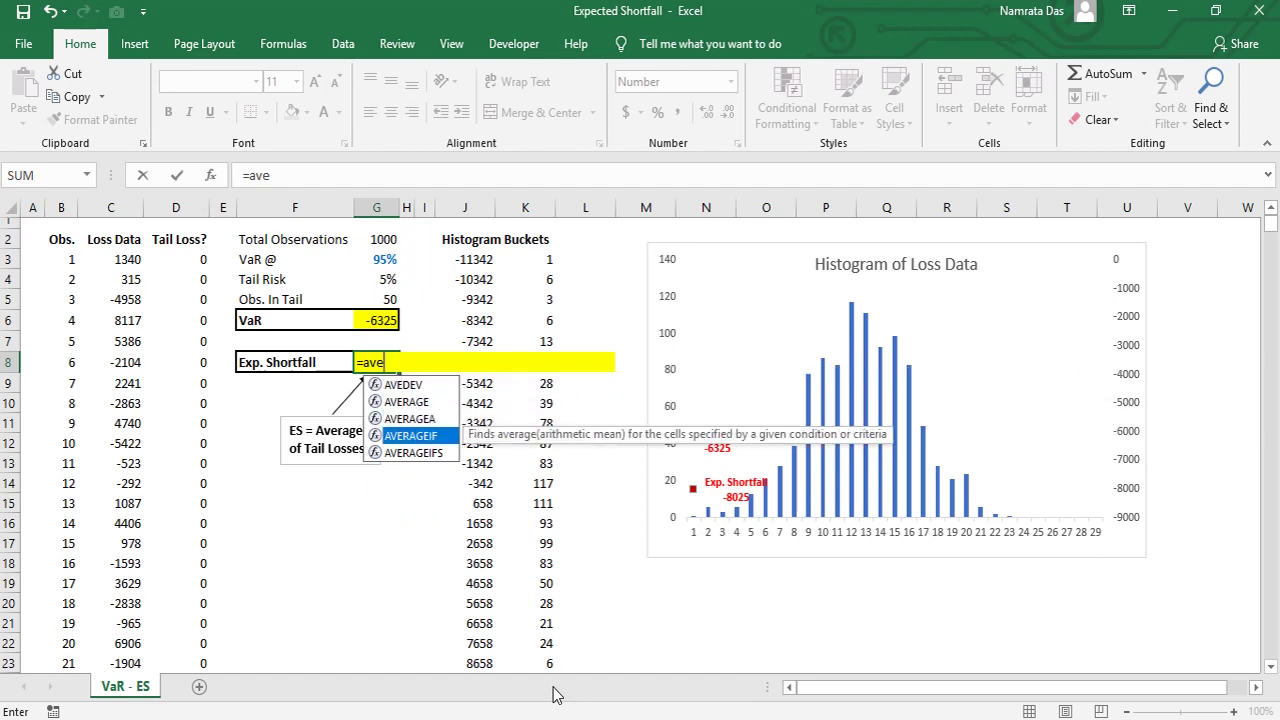
{"action": "key", "text": "Tab"}
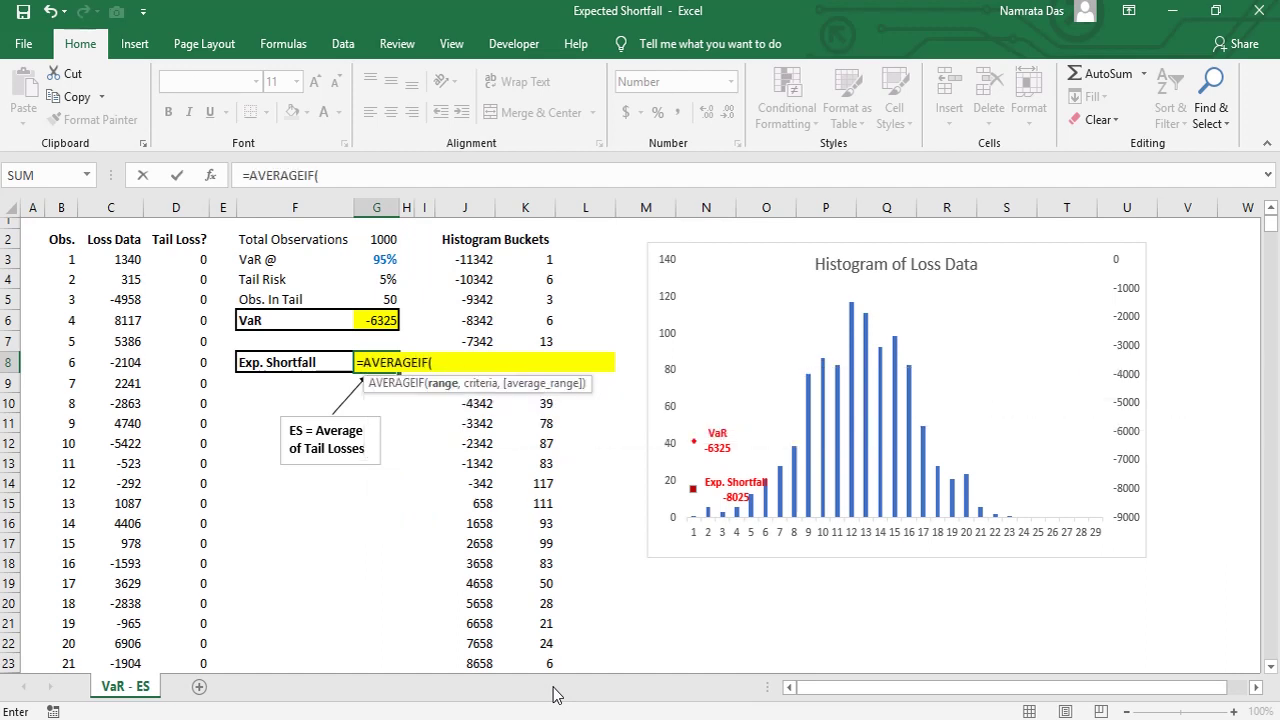
{"action": "key", "text": "Left"}
{"action": "key", "text": "Left"}
{"action": "key", "text": "Left"}
{"action": "key", "text": "Left"}
{"action": "key", "text": "Left"}
{"action": "key", "text": "Left"}
{"action": "key", "text": "Up"}
{"action": "key", "text": "Up"}
{"action": "key", "text": "Up"}
{"action": "key", "text": "Up"}
{"action": "key", "text": "Up"}
{"action": "key", "text": "Right"}
{"action": "key", "text": "Right"}
{"action": "key", "text": "Right"}
{"action": "key", "text": "ctrl+shift+Down"}
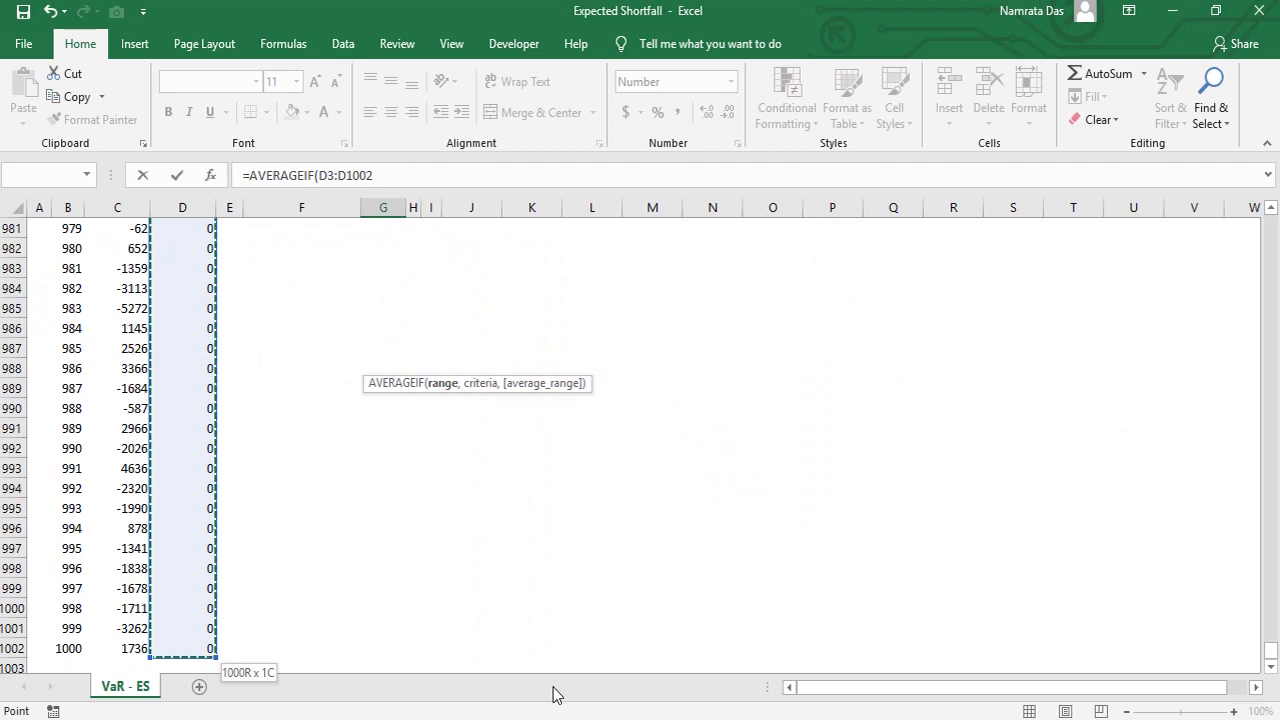
{"action": "key", "text": "ctrl+BackSpace"}
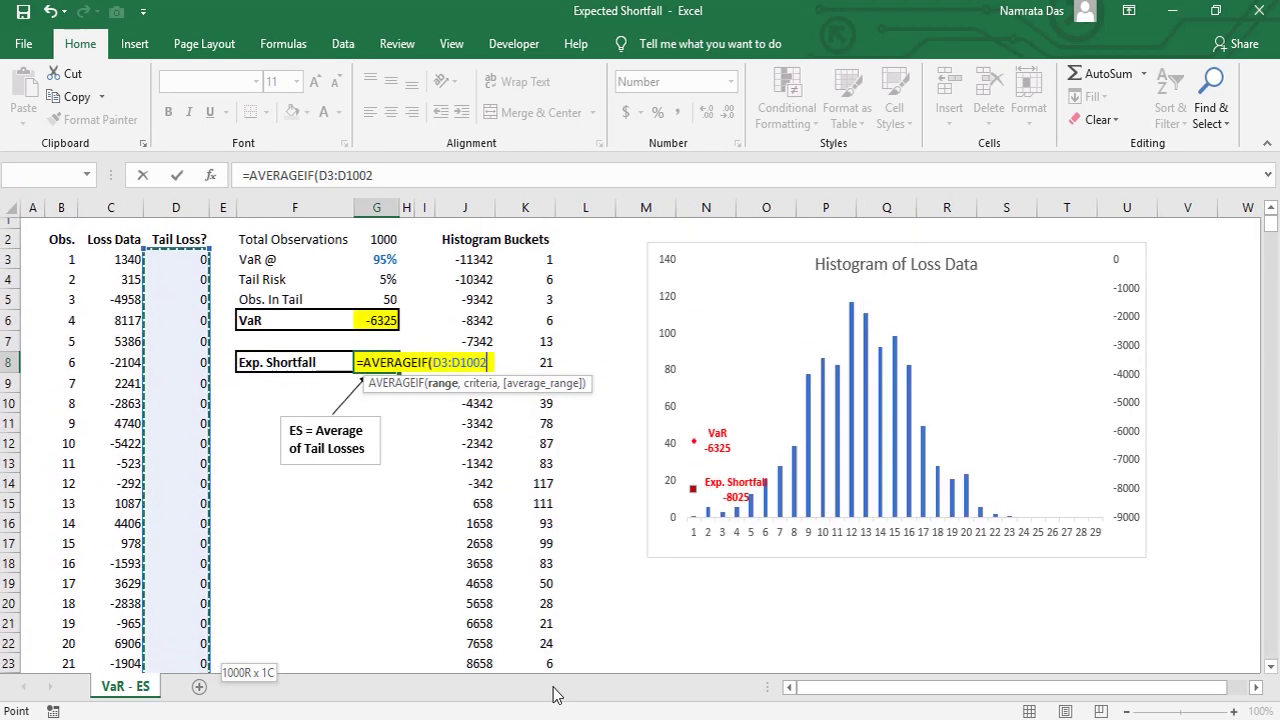
- Complete it with criterion 1 and average range C3:C1002, giving Expected Shortfall -7276
{"action": "type", "text": ","}
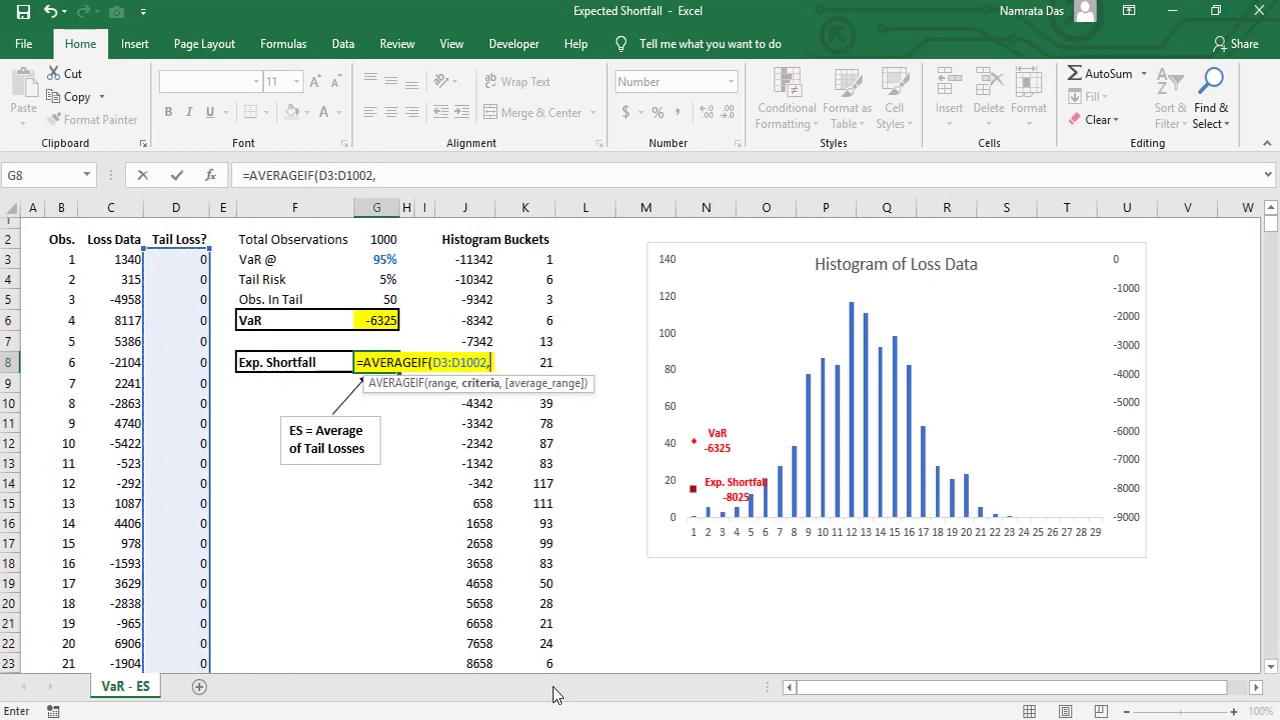
{"action": "type", "text": "1"}
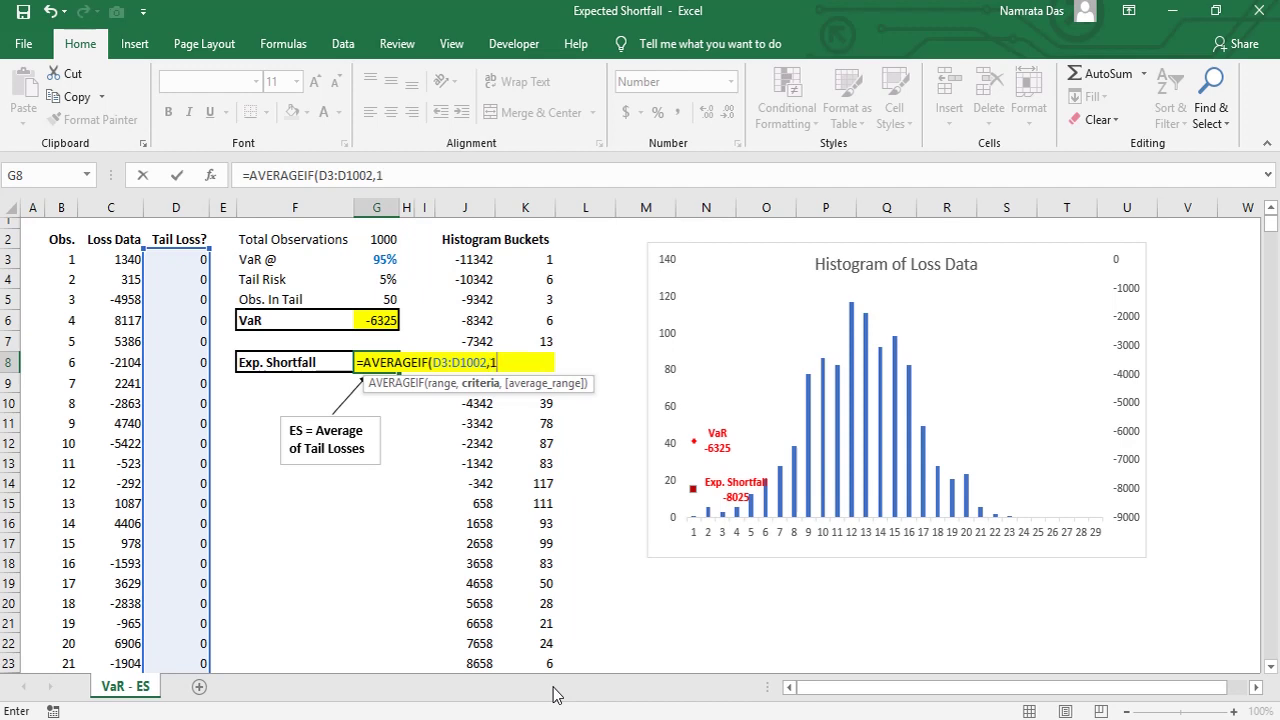
{"action": "type", "text": ","}
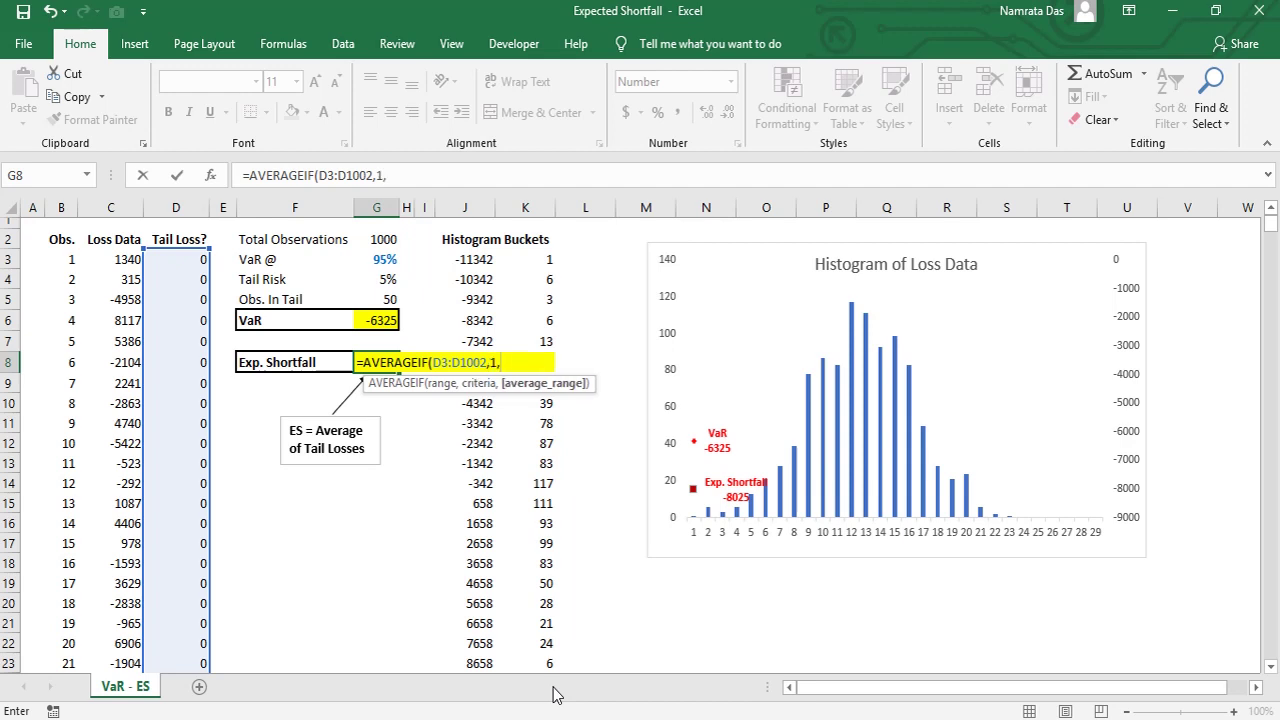
{"action": "key", "text": "Left"}
{"action": "key", "text": "Left"}
{"action": "key", "text": "Left"}
{"action": "key", "text": "Left"}
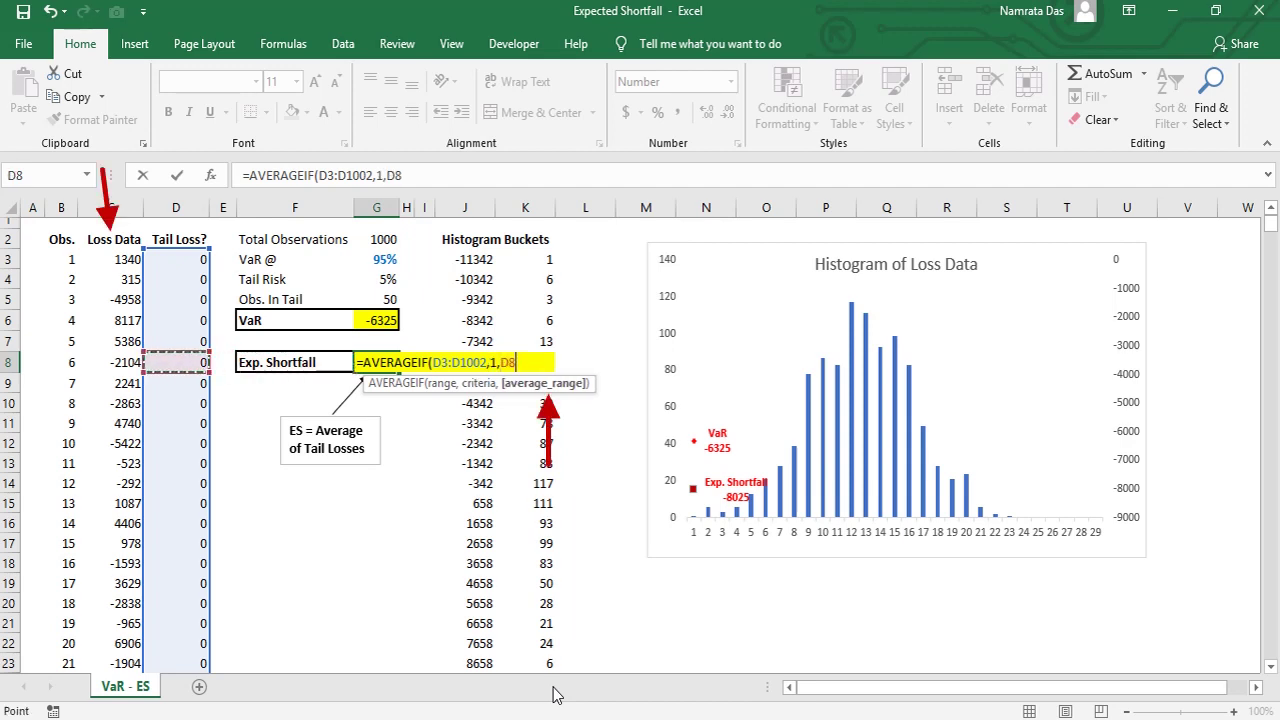
{"action": "key", "text": "Up"}
{"action": "key", "text": "Up"}
{"action": "key", "text": "Up"}
{"action": "key", "text": "Up"}
{"action": "key", "text": "Up"}
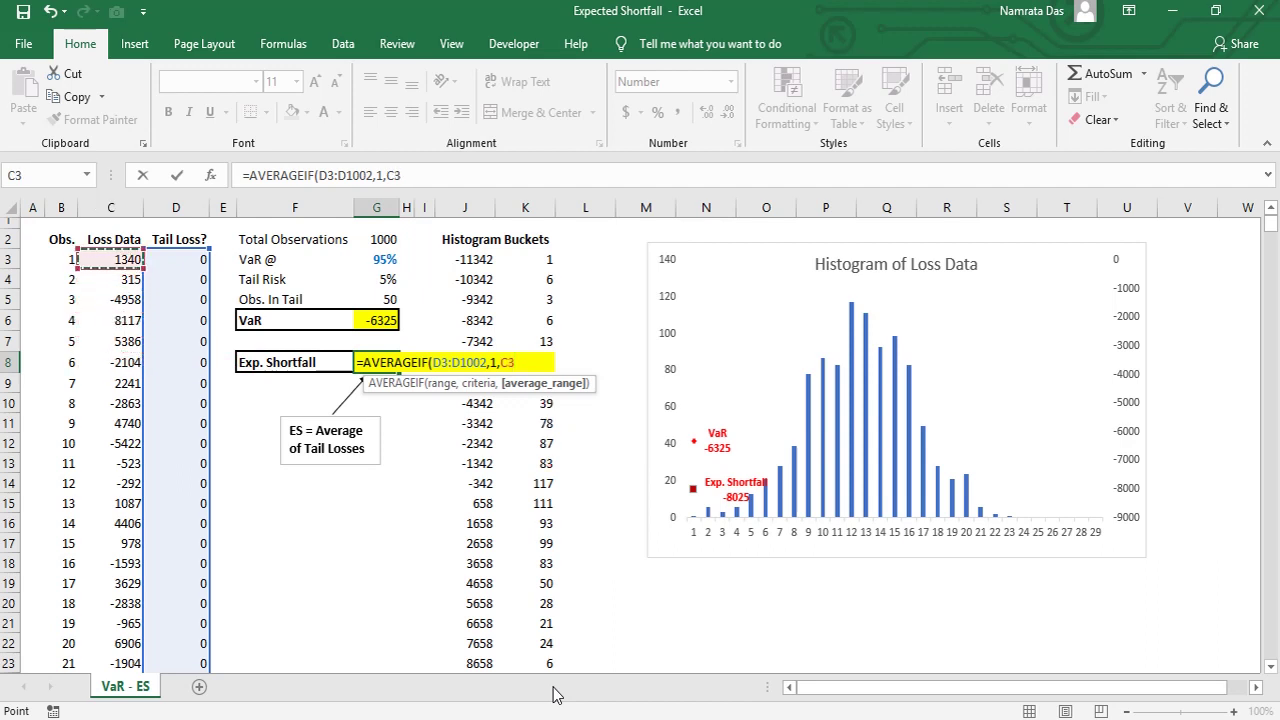
{"action": "key", "text": "ctrl+shift+Down"}
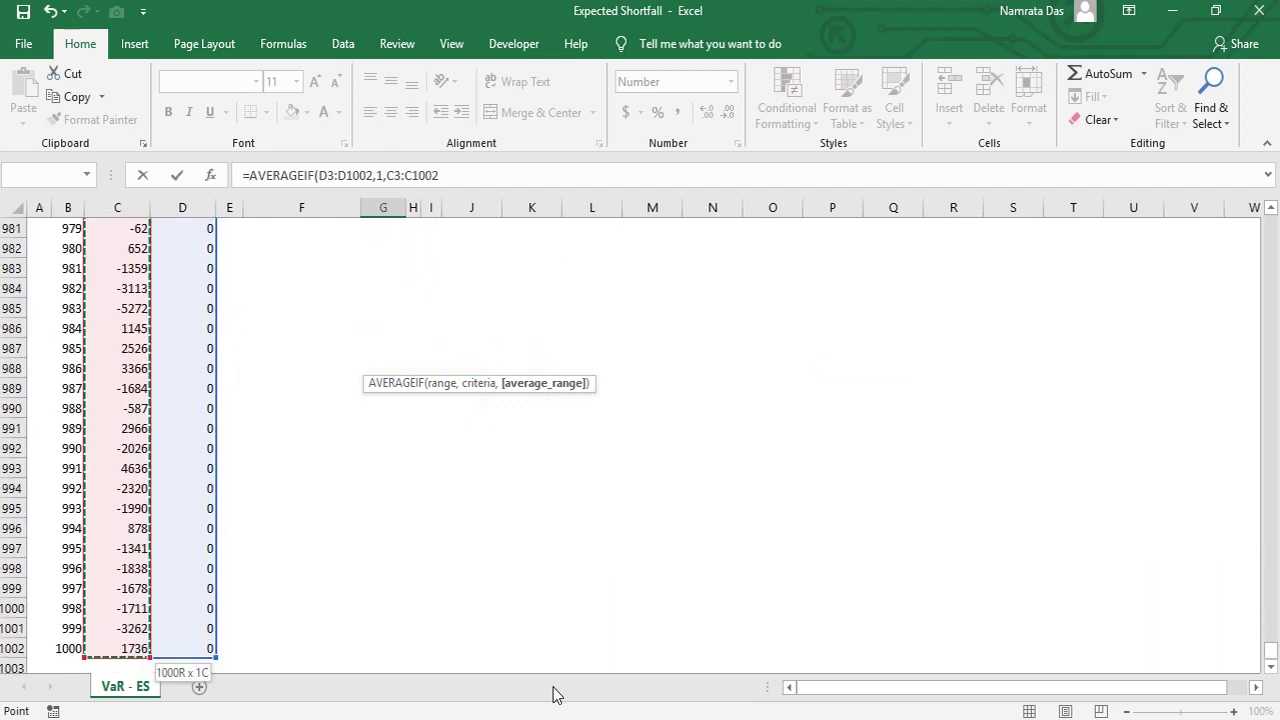
{"action": "key", "text": "Return"}
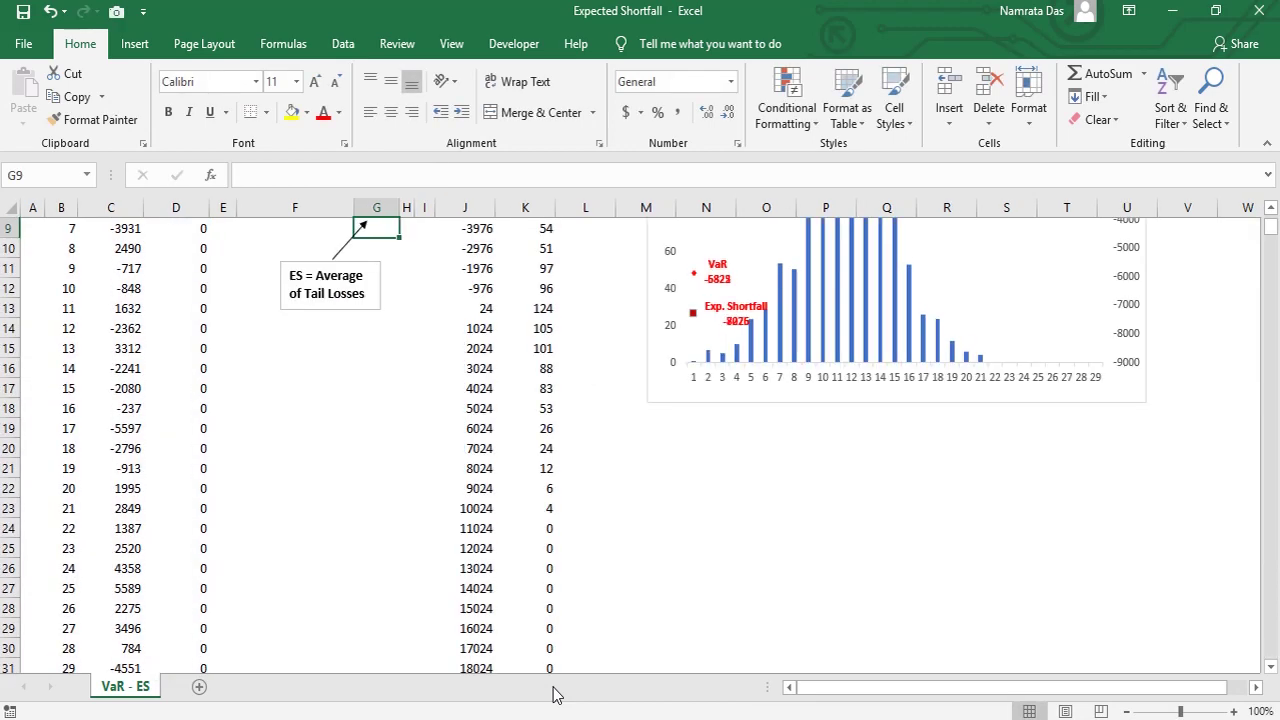
{"action": "key", "text": "Up"}
{"action": "key", "text": "Up"}
{"action": "key", "text": "Up"}
{"action": "key", "text": "Up"}
{"action": "key", "text": "Up"}
{"action": "key", "text": "Up"}
{"action": "key", "text": "Up"}
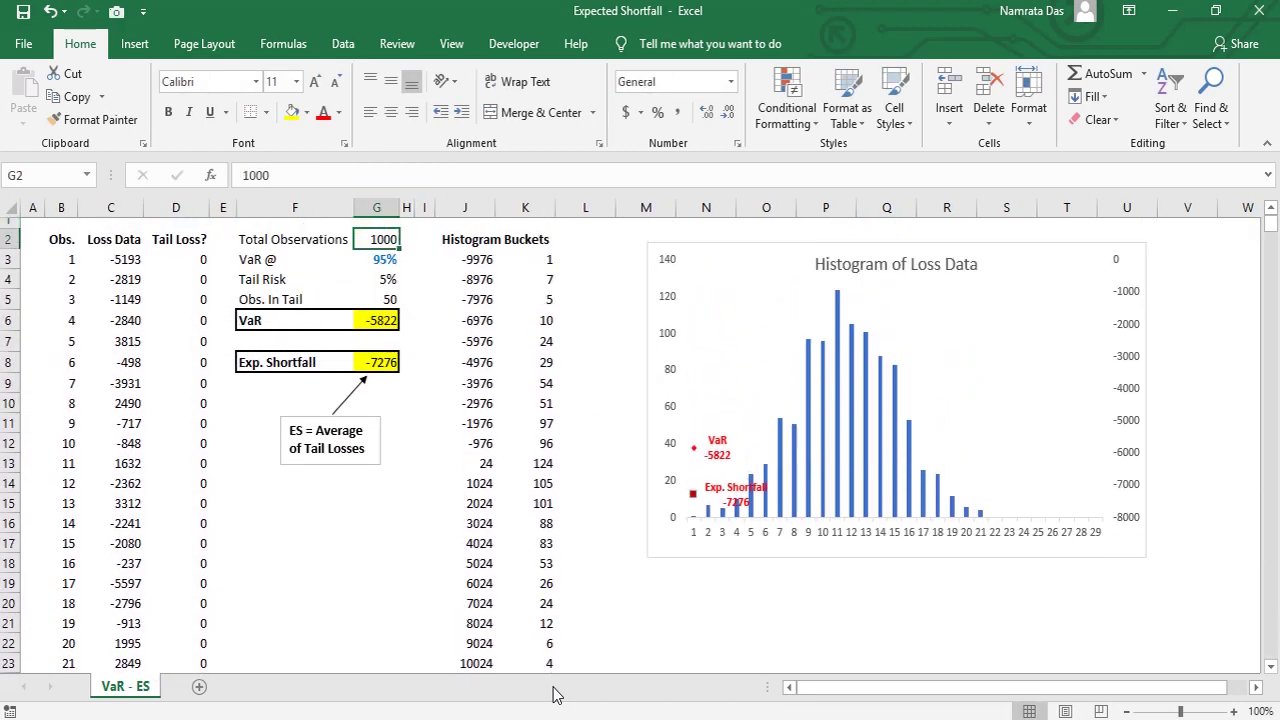
- Move to G10 and recalculate with F9, giving VaR -5737 and Expected Shortfall -7349
{"action": "key", "text": "Down"}
{"action": "key", "text": "Down"}
{"action": "key", "text": "Down"}
{"action": "key", "text": "Down"}
{"action": "key", "text": "Down"}
{"action": "key", "text": "Down"}
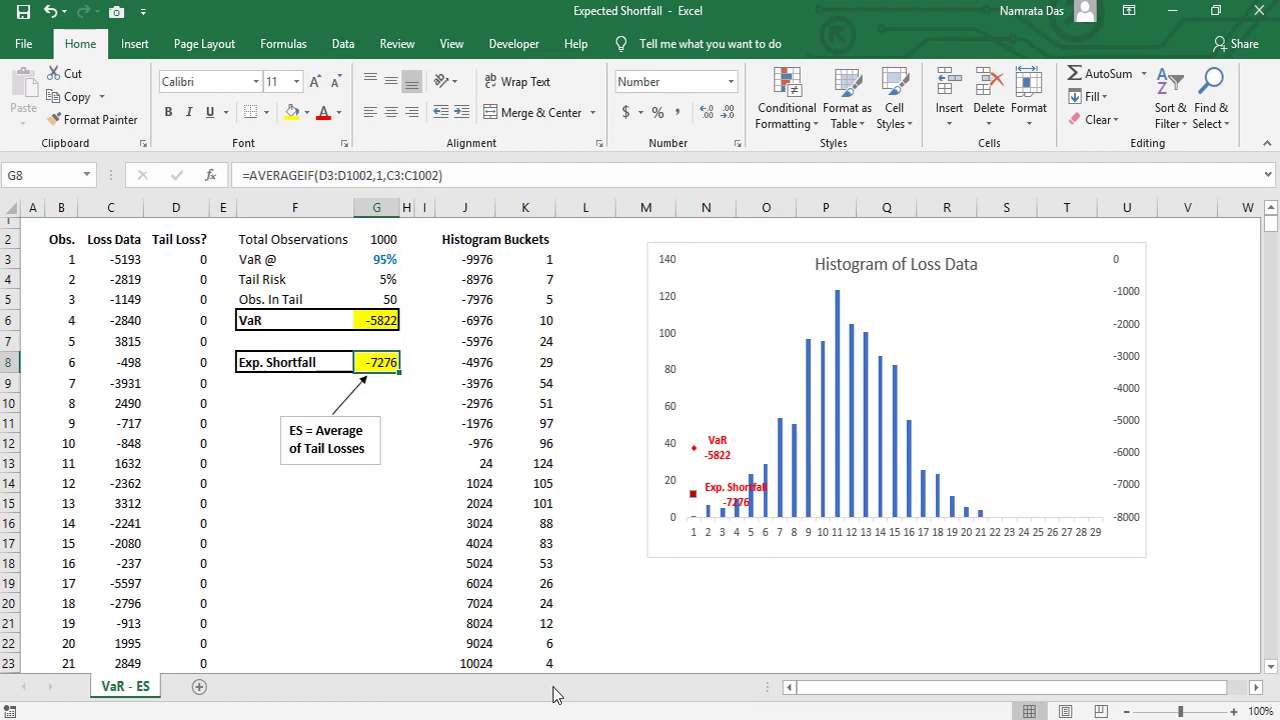
{"action": "key", "text": "Down"}
{"action": "key", "text": "Down"}
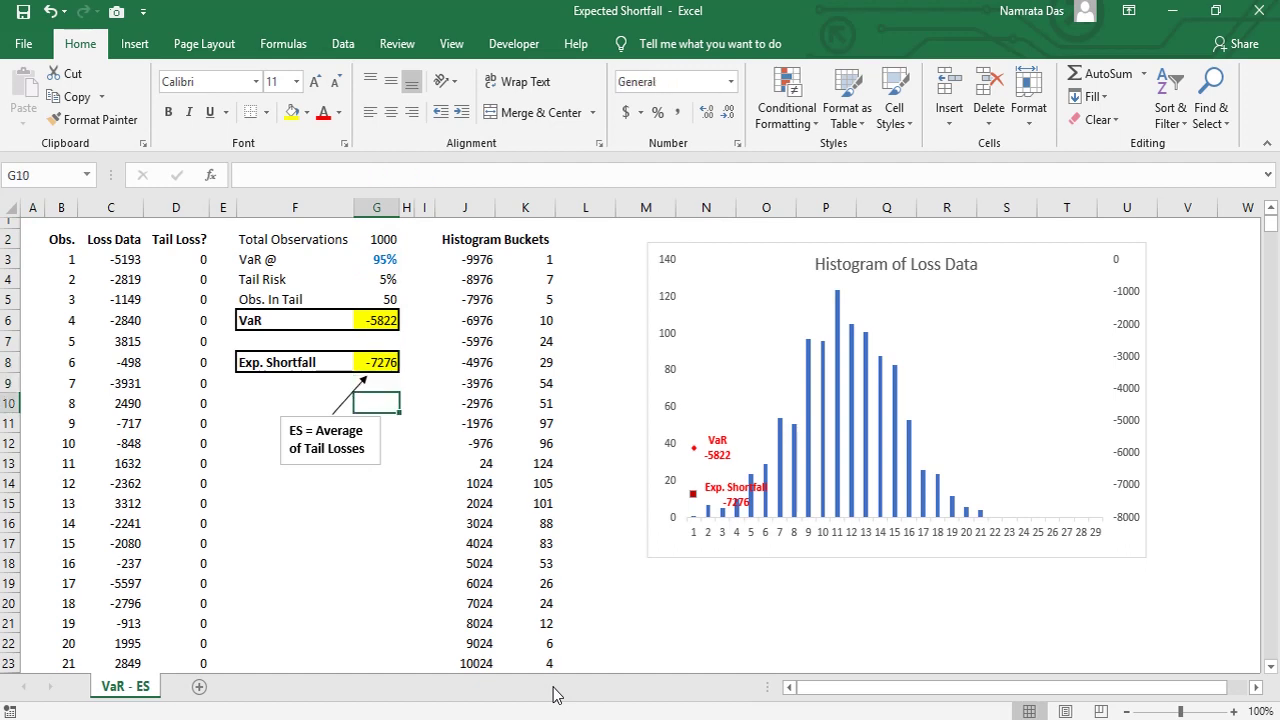
{"action": "key", "text": "F9"}
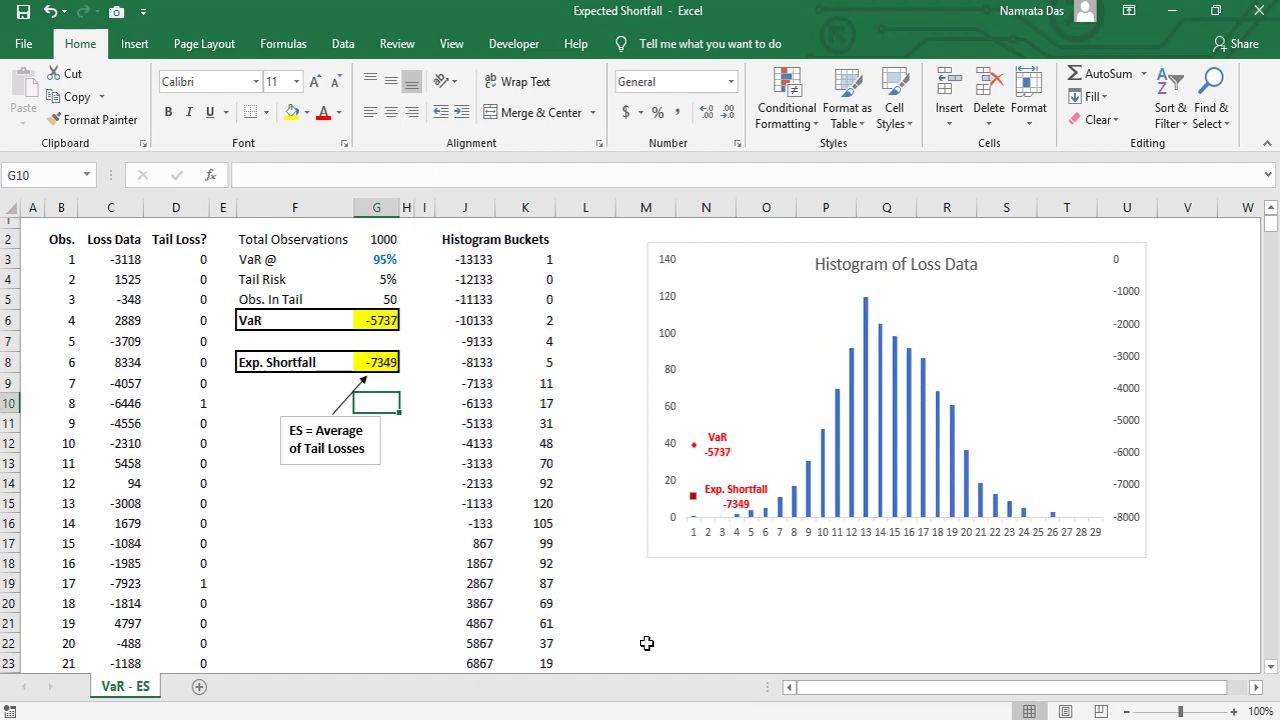
- Start an AVERAGEIF in G10 over the Loss Data range C3:C1002
{"action": "type", "text": "=ave"}
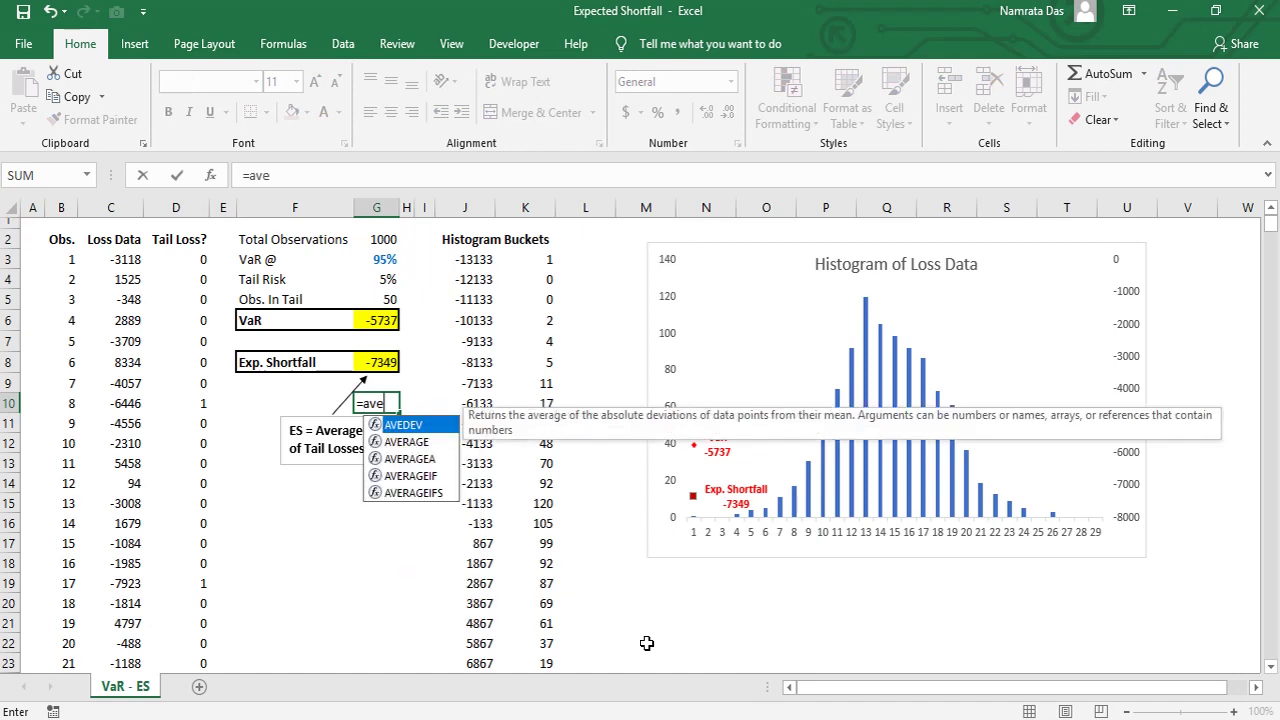
{"action": "key", "text": "Down"}
{"action": "key", "text": "Down"}
{"action": "key", "text": "Tab"}
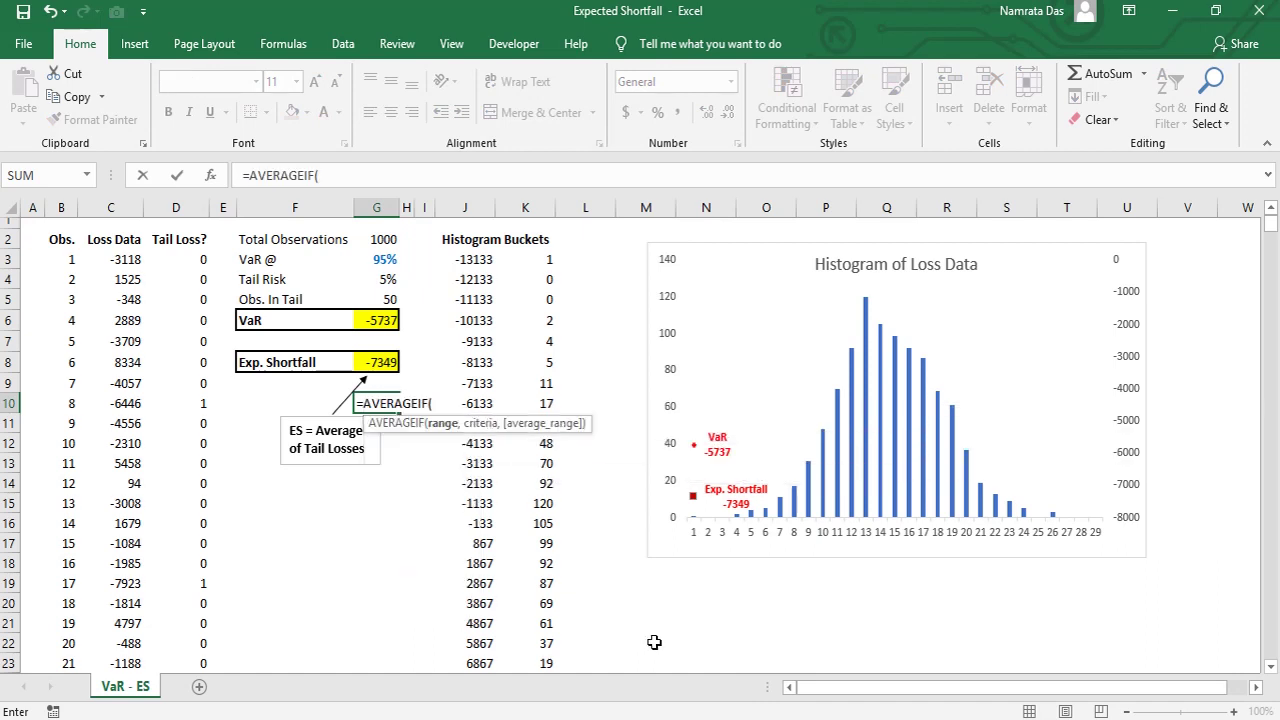
{"action": "left_click", "coordinate": [113, 259]}
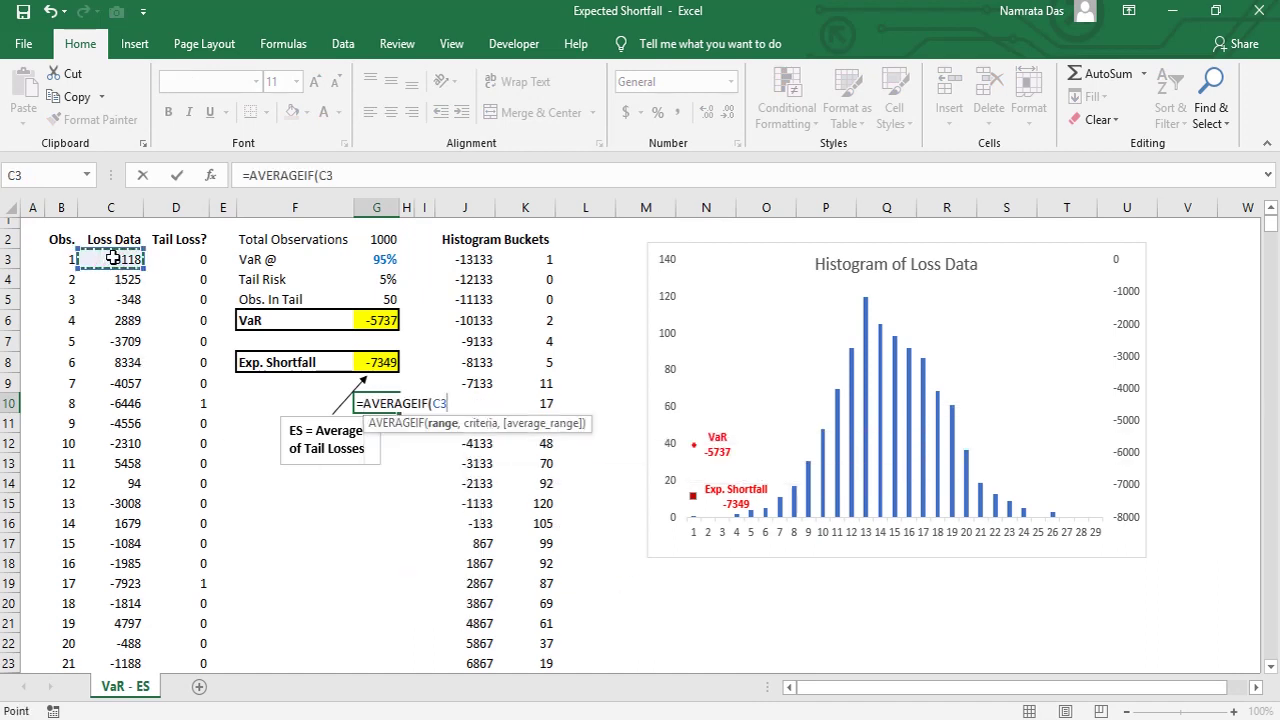
{"action": "key", "text": "ctrl+shift+Down"}
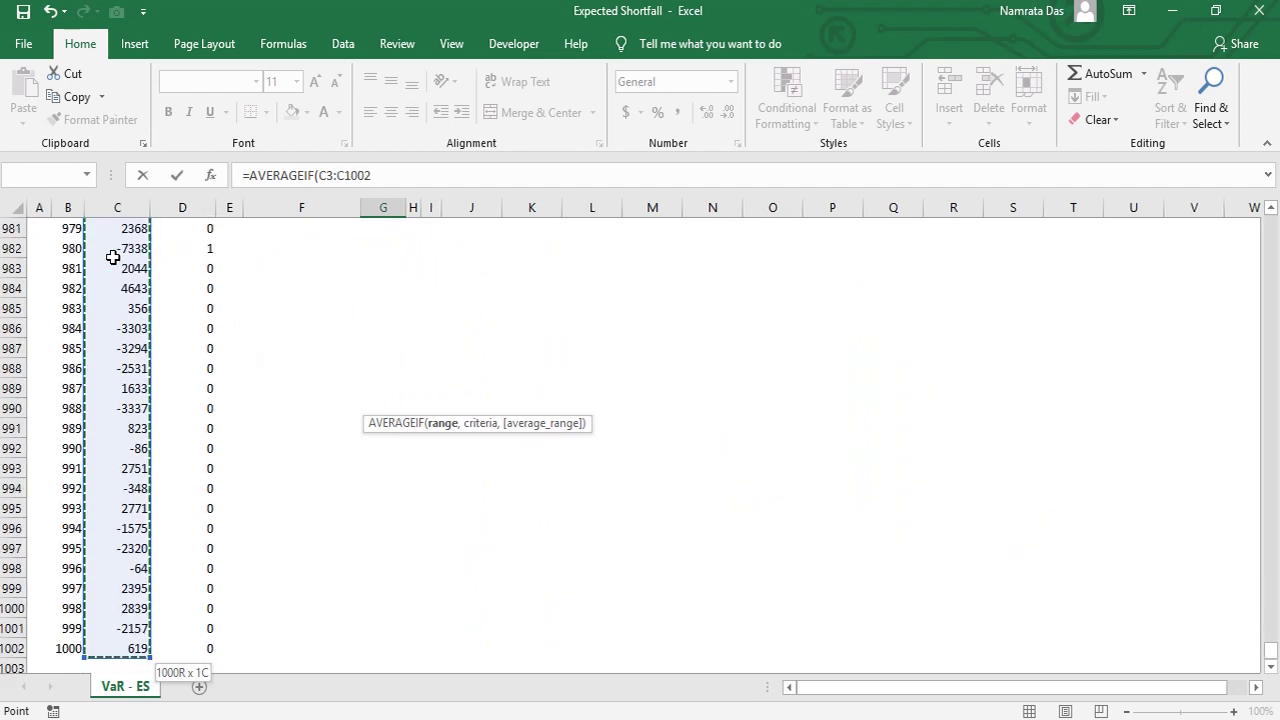
- Add criterion "<"&G6 and average range C3:C1002, so G10 averages losses below VaR
{"action": "type", "text": ","}
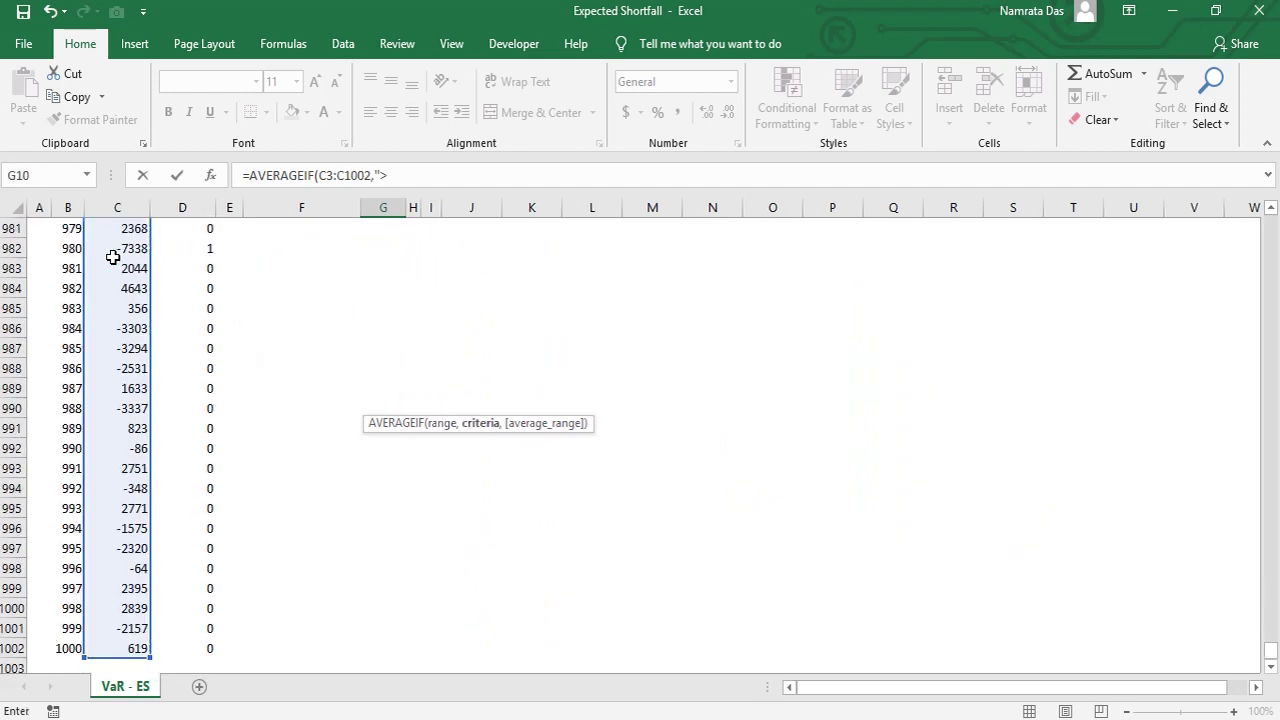
{"action": "type", "text": "\"<\"&"}
{"action": "key", "text": "Up"}
{"action": "key", "text": "Up"}
{"action": "key", "text": "Up"}
{"action": "key", "text": "Up"}
{"action": "scroll", "coordinate": [113, 257], "scroll_direction": "up", "scroll_amount": 2}
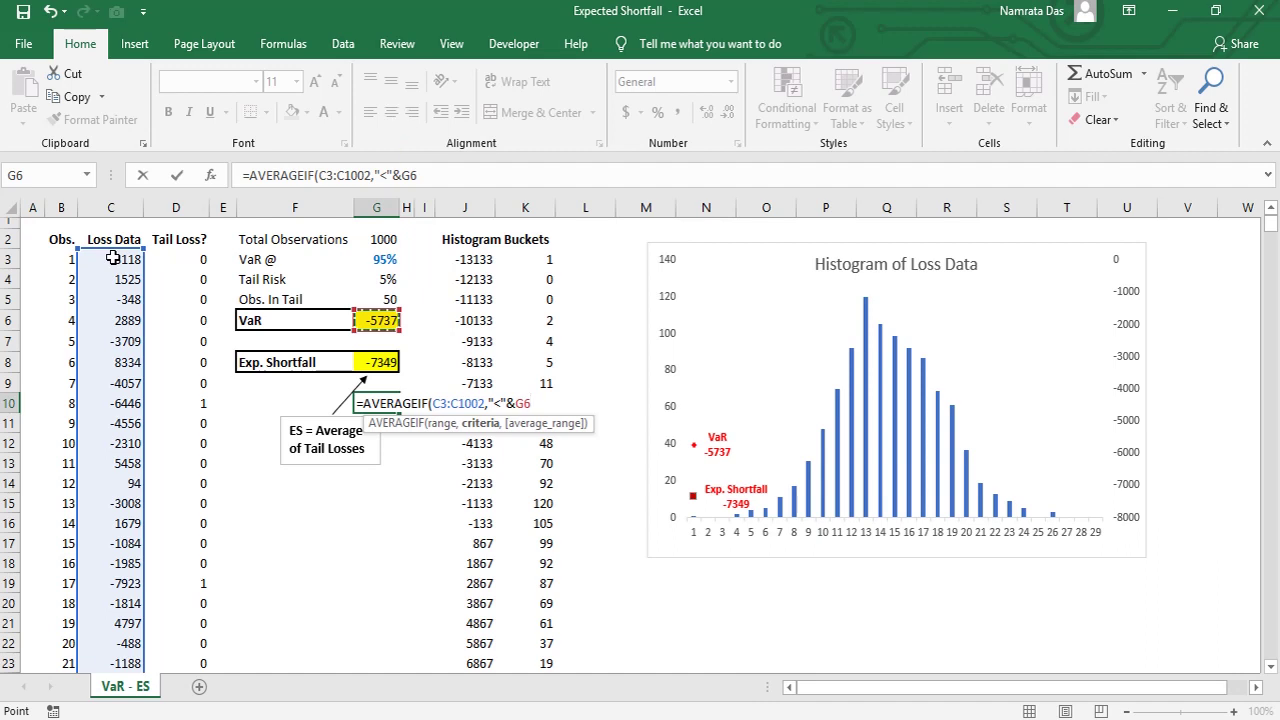
{"action": "type", "text": ","}
{"action": "left_click", "coordinate": [113, 259]}
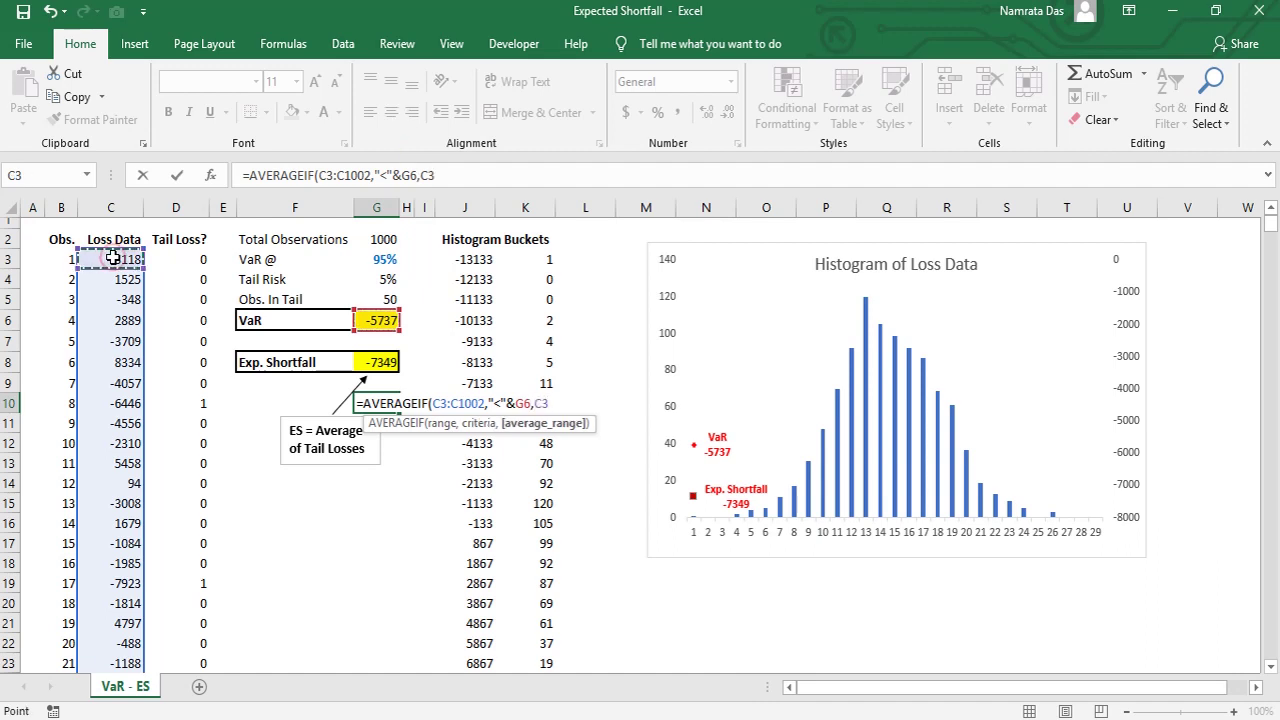
{"action": "key", "text": "ctrl+shift+Down"}
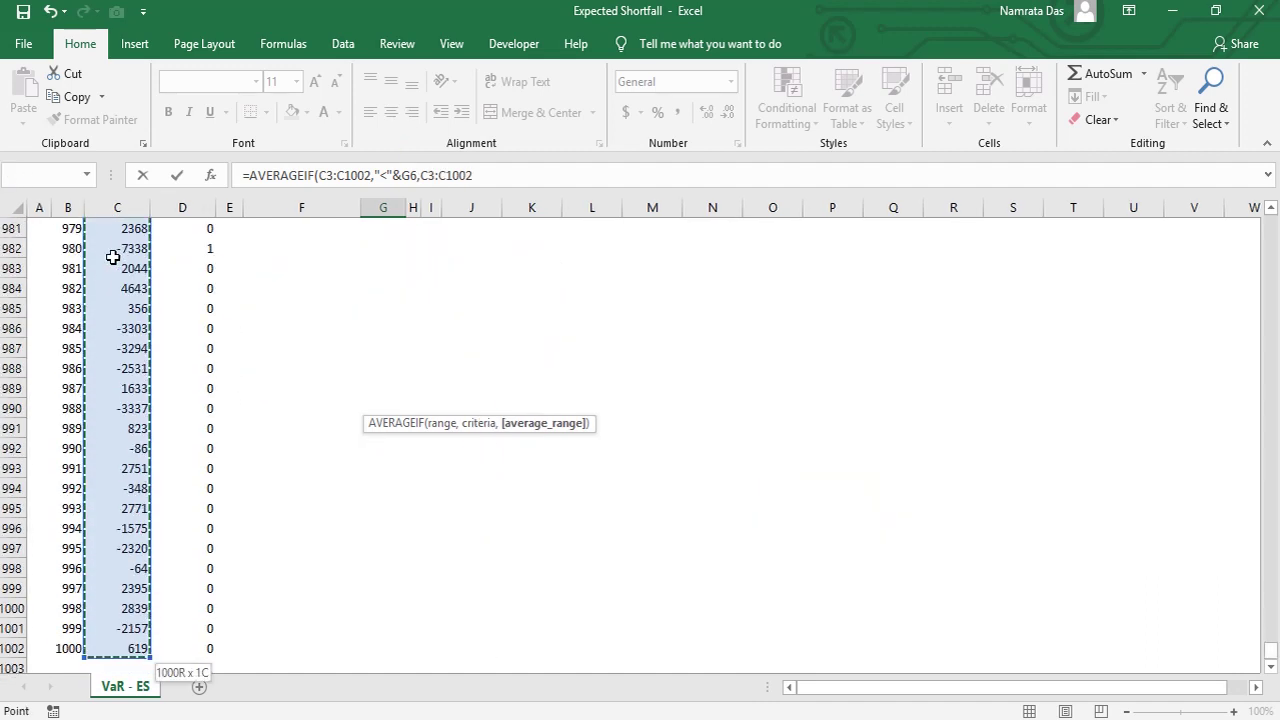
{"action": "key", "text": "Return"}
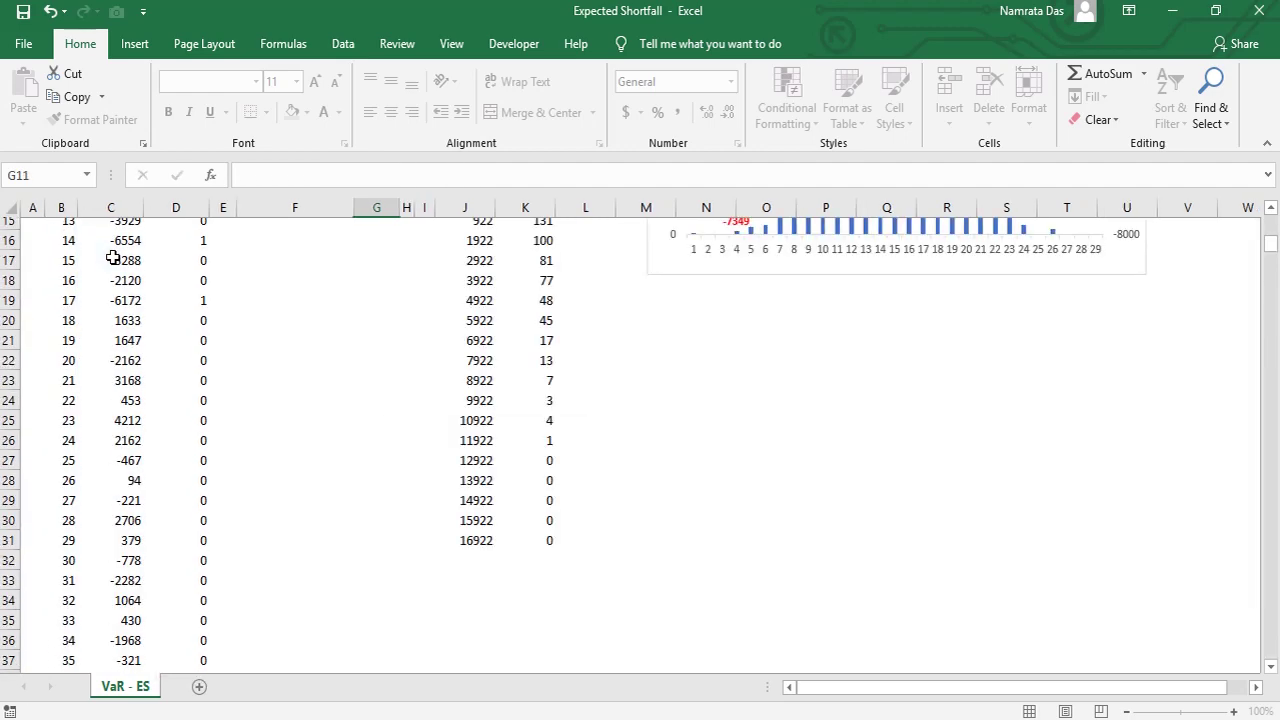
{"action": "scroll", "coordinate": [374, 374], "scroll_direction": "up", "scroll_amount": 3}
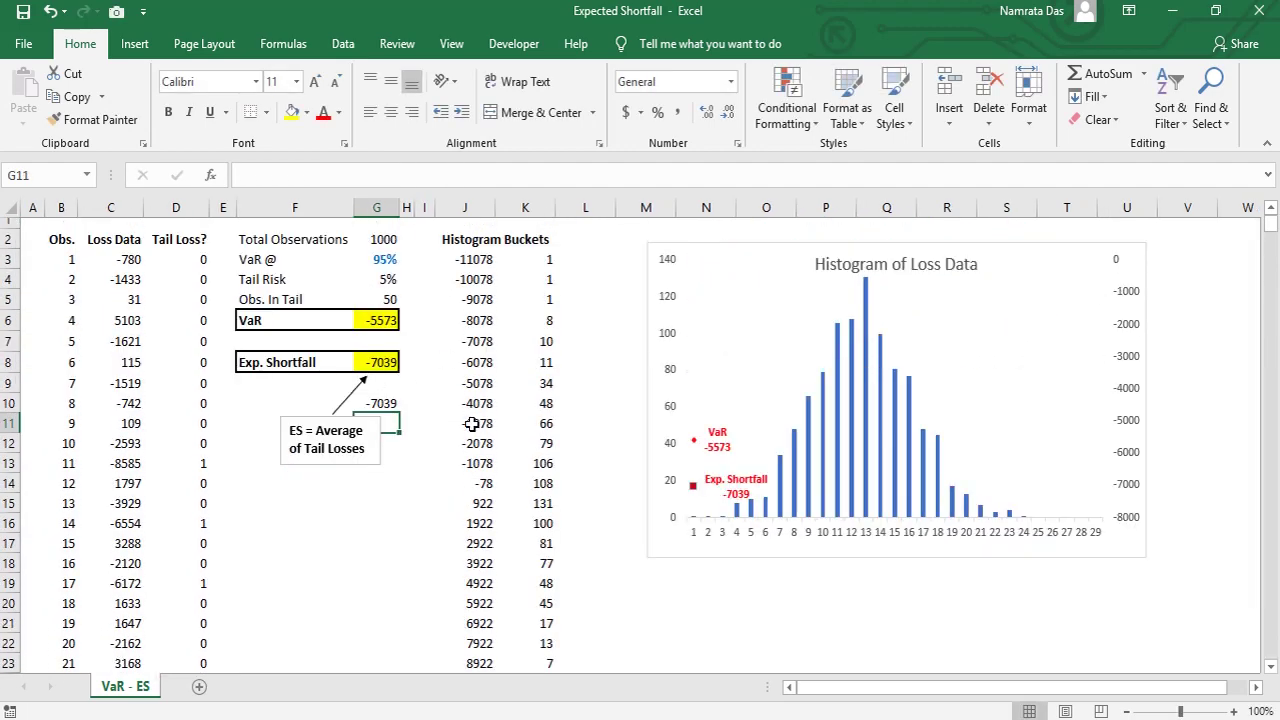
{"action": "left_click", "coordinate": [385, 403]}
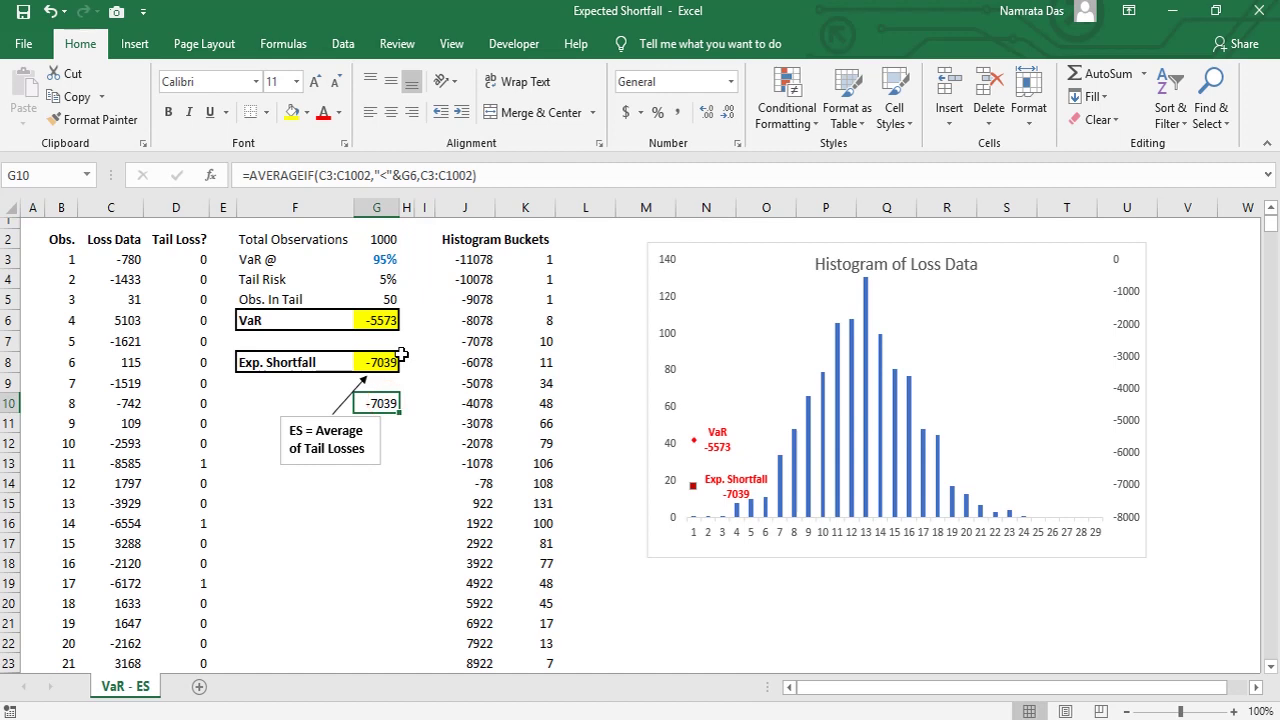